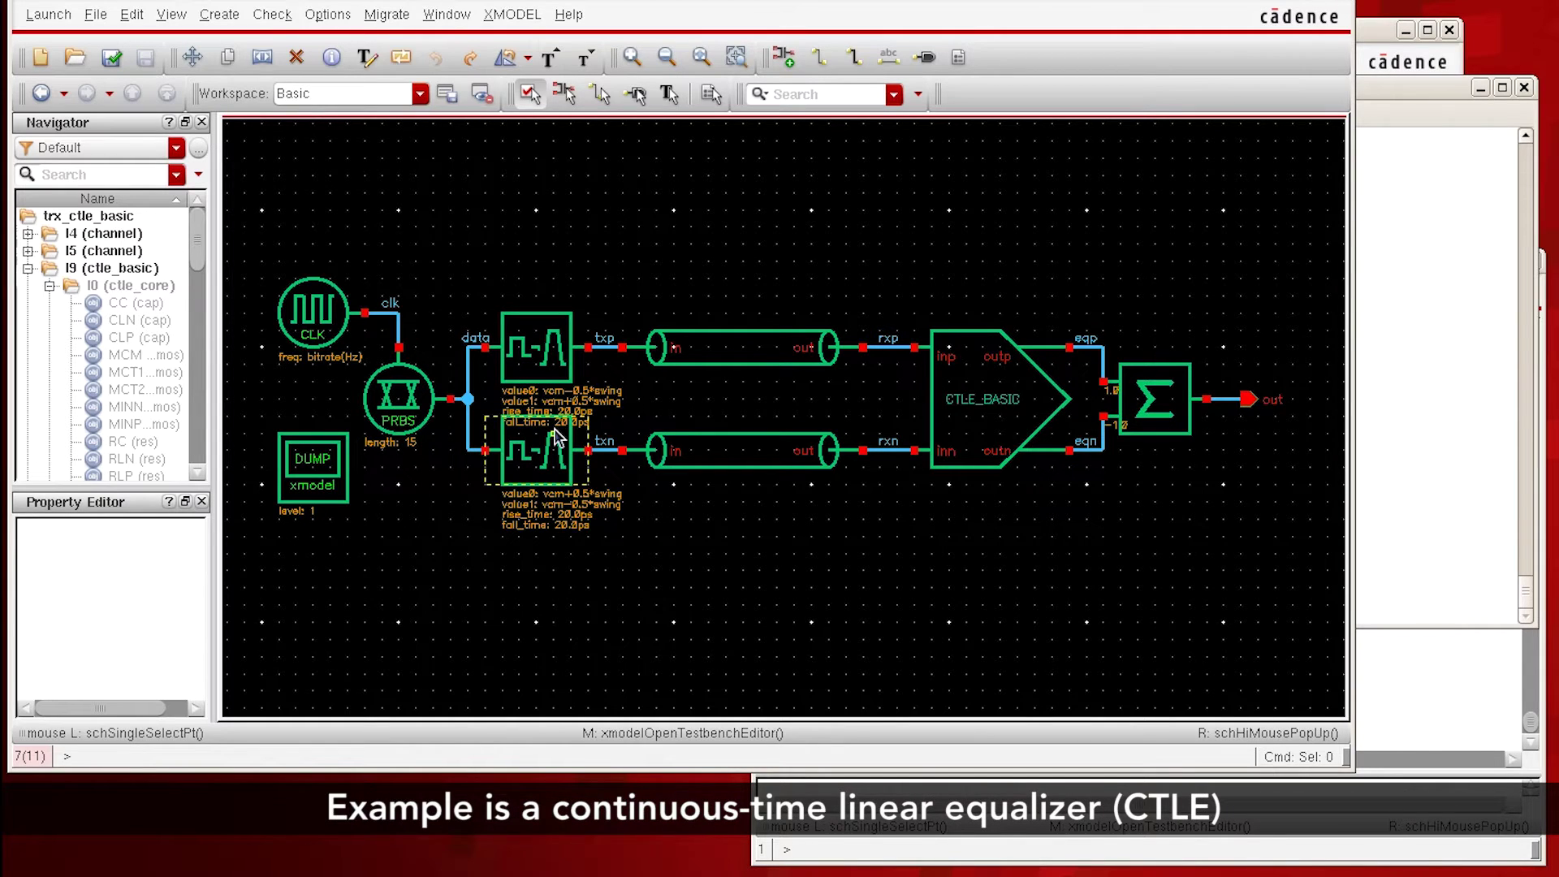
Descend in read mode into the CTLE_BASIC block, then start descending into its inner core instance.
{"action": "left_click", "coordinate": [956, 387]}
{"action": "key", "text": "shift+e"}
{"action": "key", "text": "Return"}
{"action": "left_click", "coordinate": [836, 546]}
{"action": "key", "text": "shift+e"}
Open the ctle_core transistor schematic and generate its XMODEL netlist into ctle_model/ctle_core/.
{"action": "key", "text": "Return"}
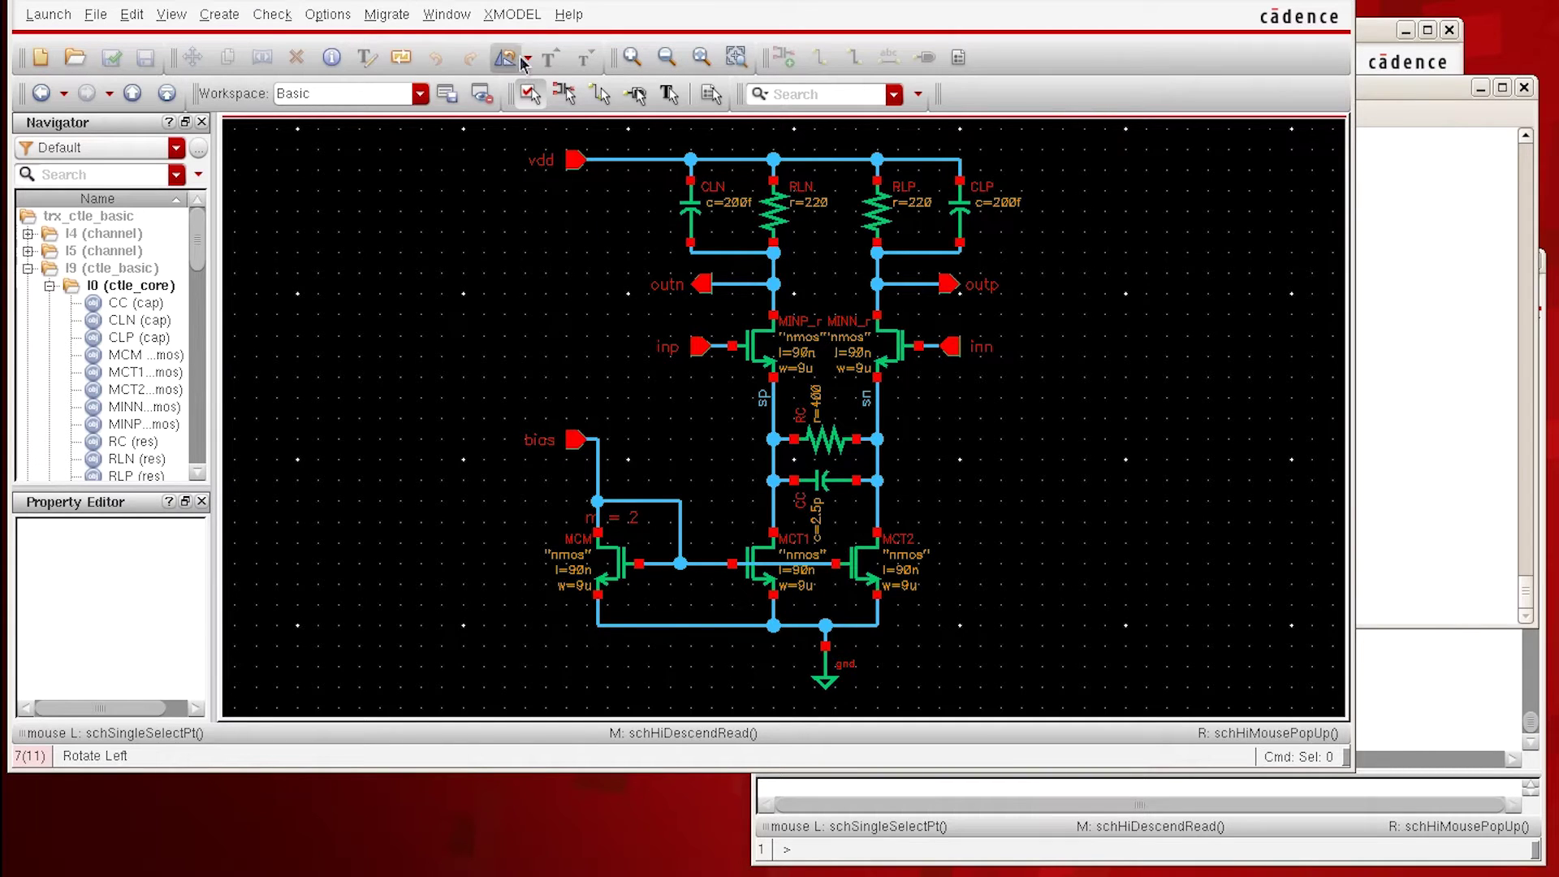
{"action": "left_click", "coordinate": [513, 15]}
{"action": "left_click", "coordinate": [522, 123]}
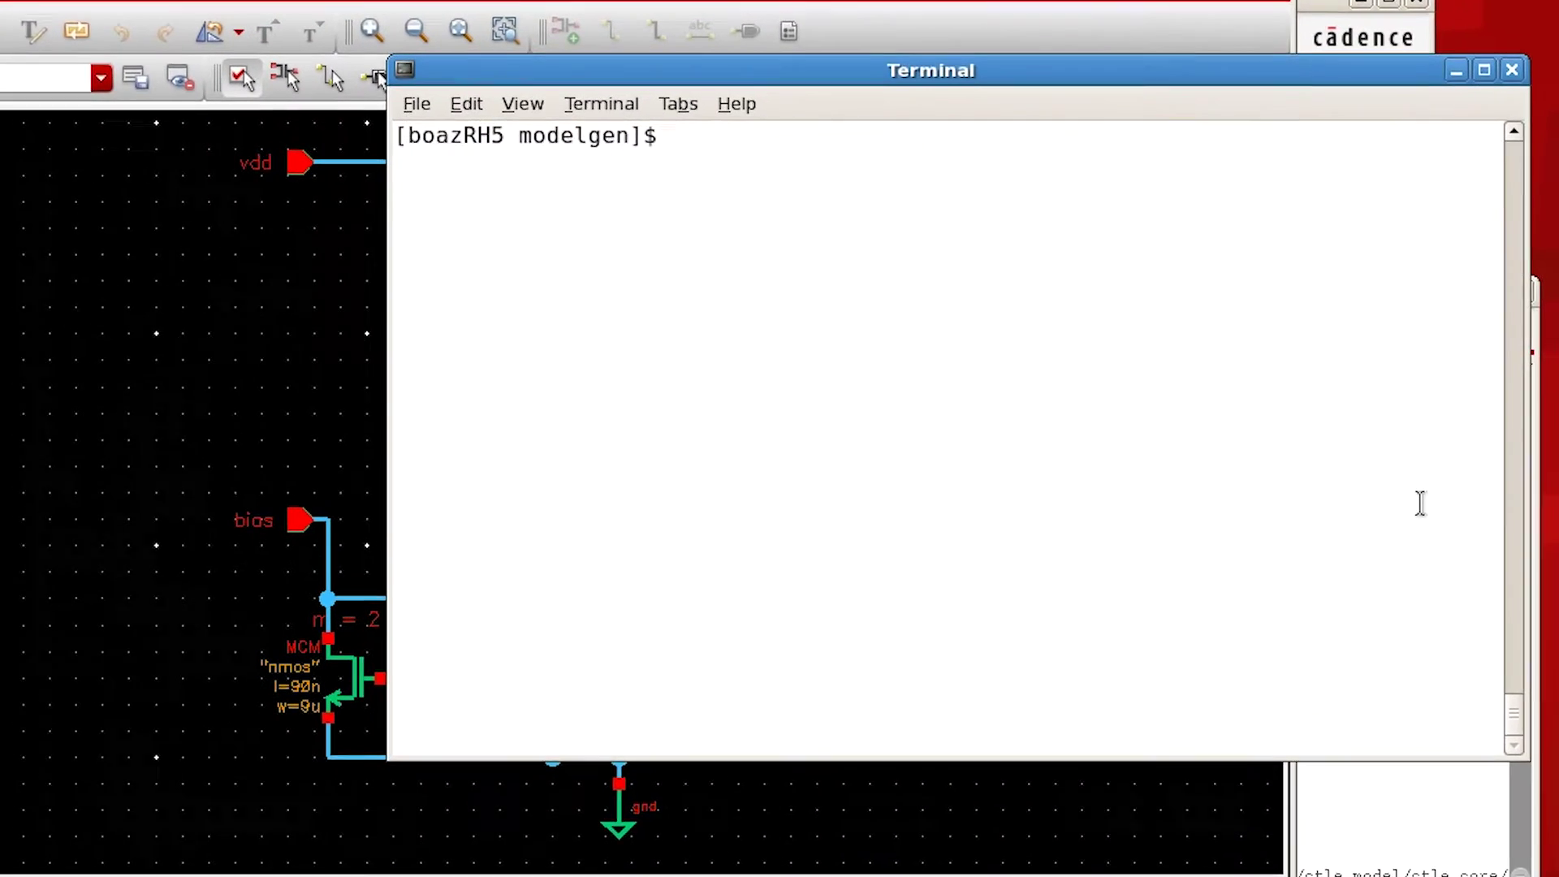
{"action": "type", "text": "geany ctle_core.sp"}
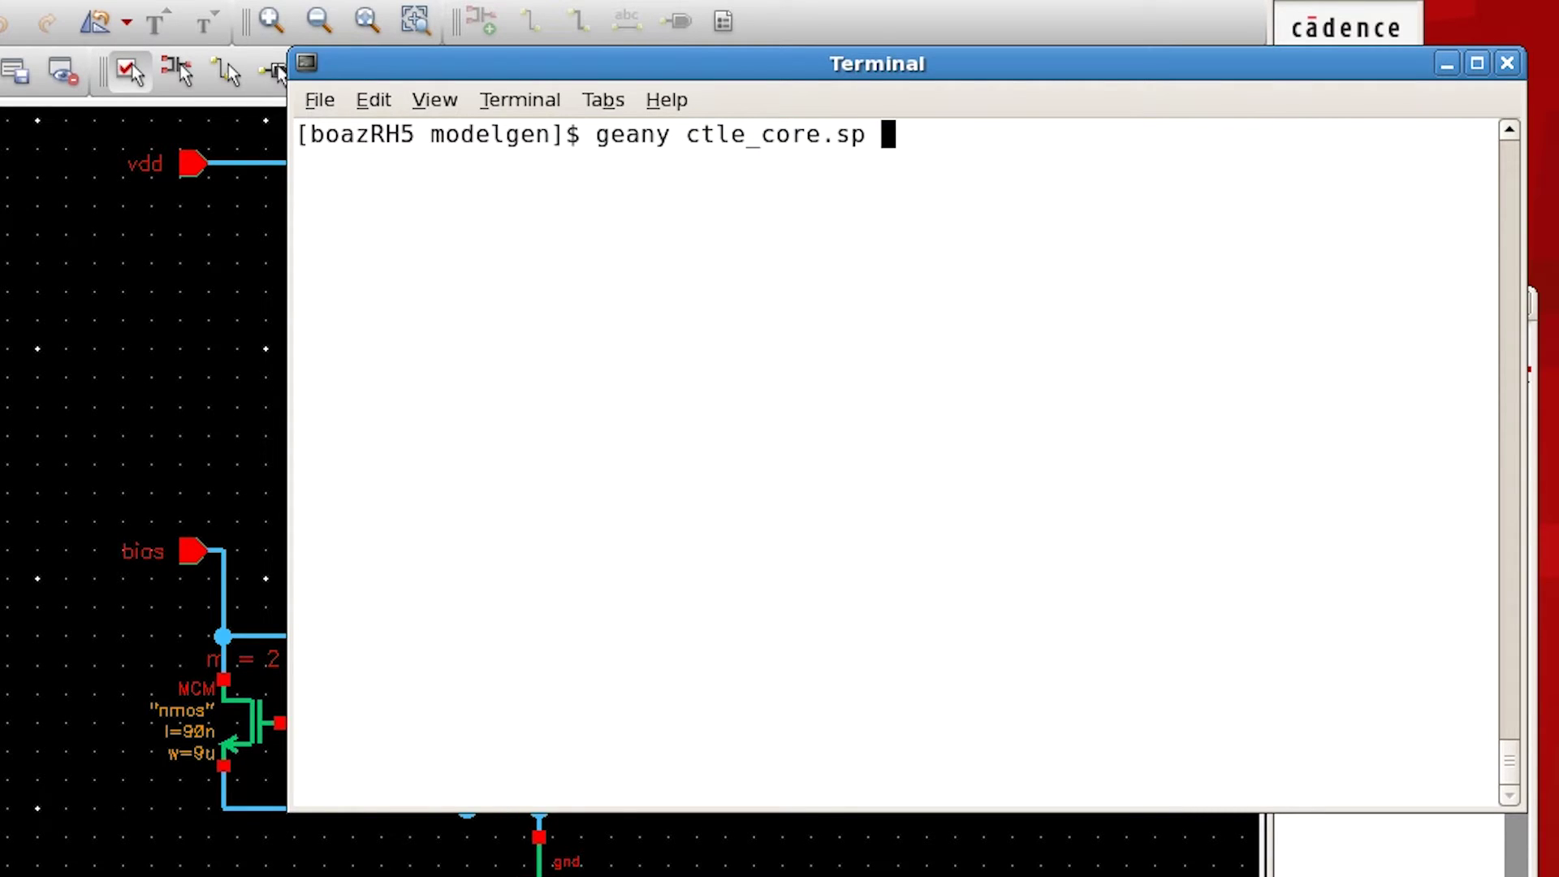
{"action": "key", "text": "Return"}
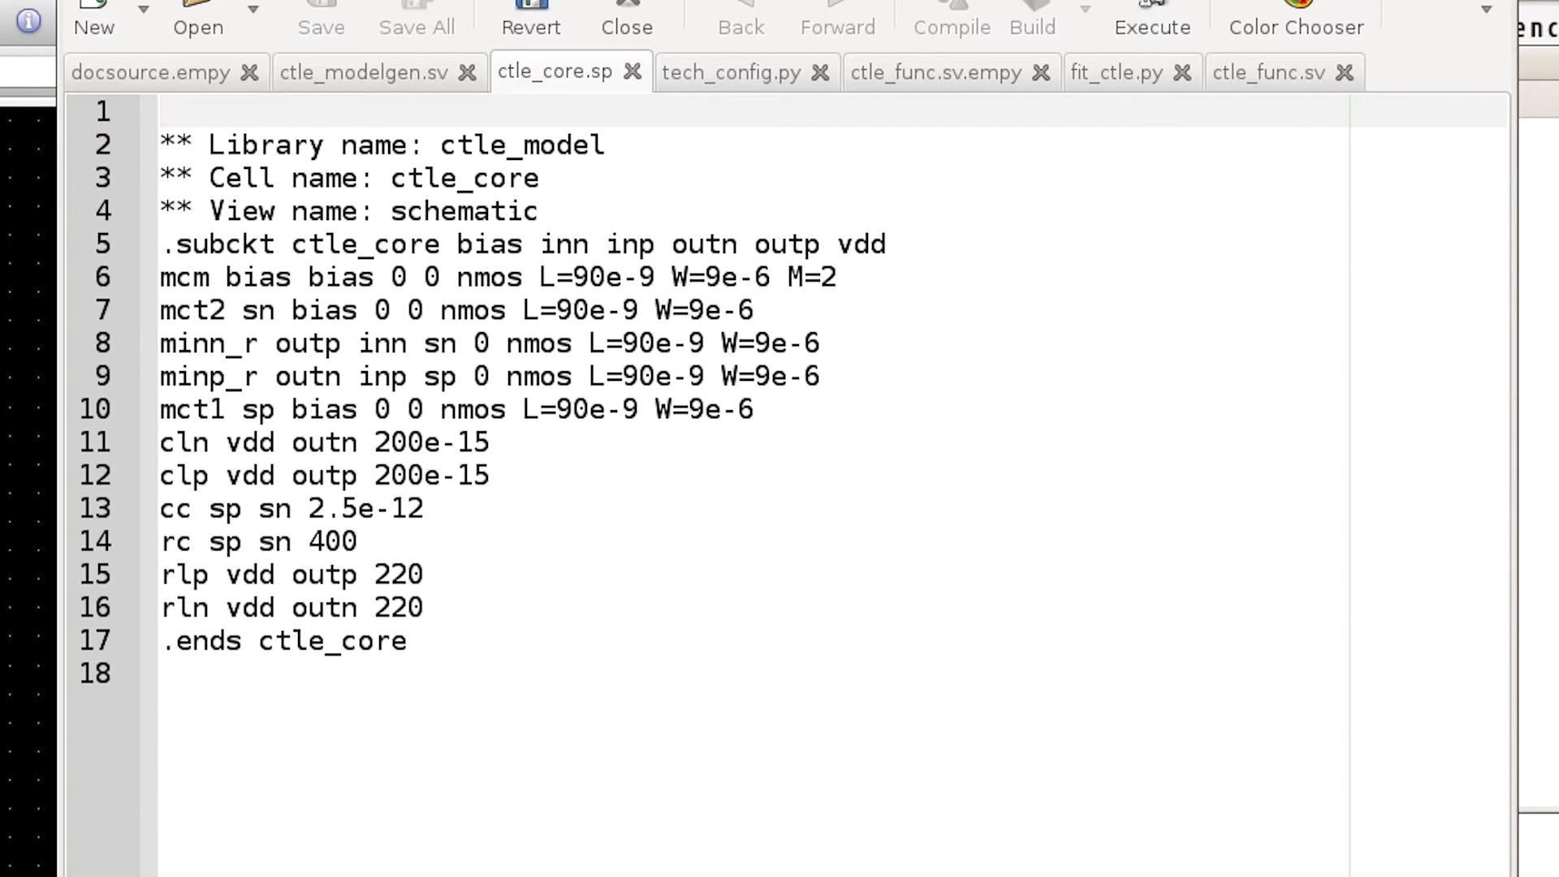
{"action": "key", "text": "ctrl+q"}
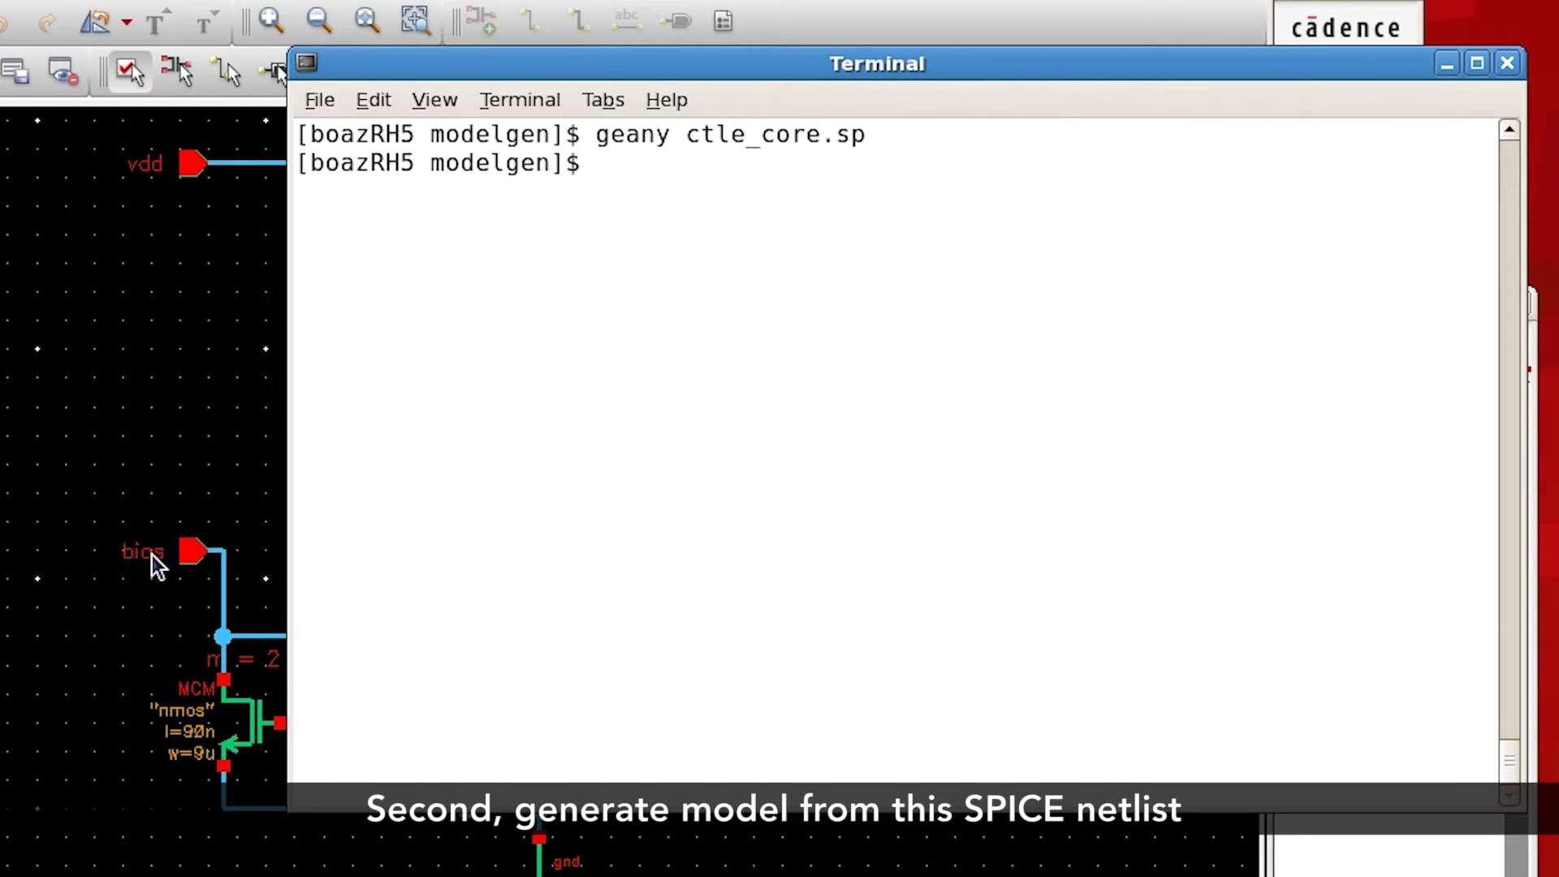
Launch MODELGEN in graphical mode with 'modelgen --gui'.
{"action": "type", "text": "mod"}
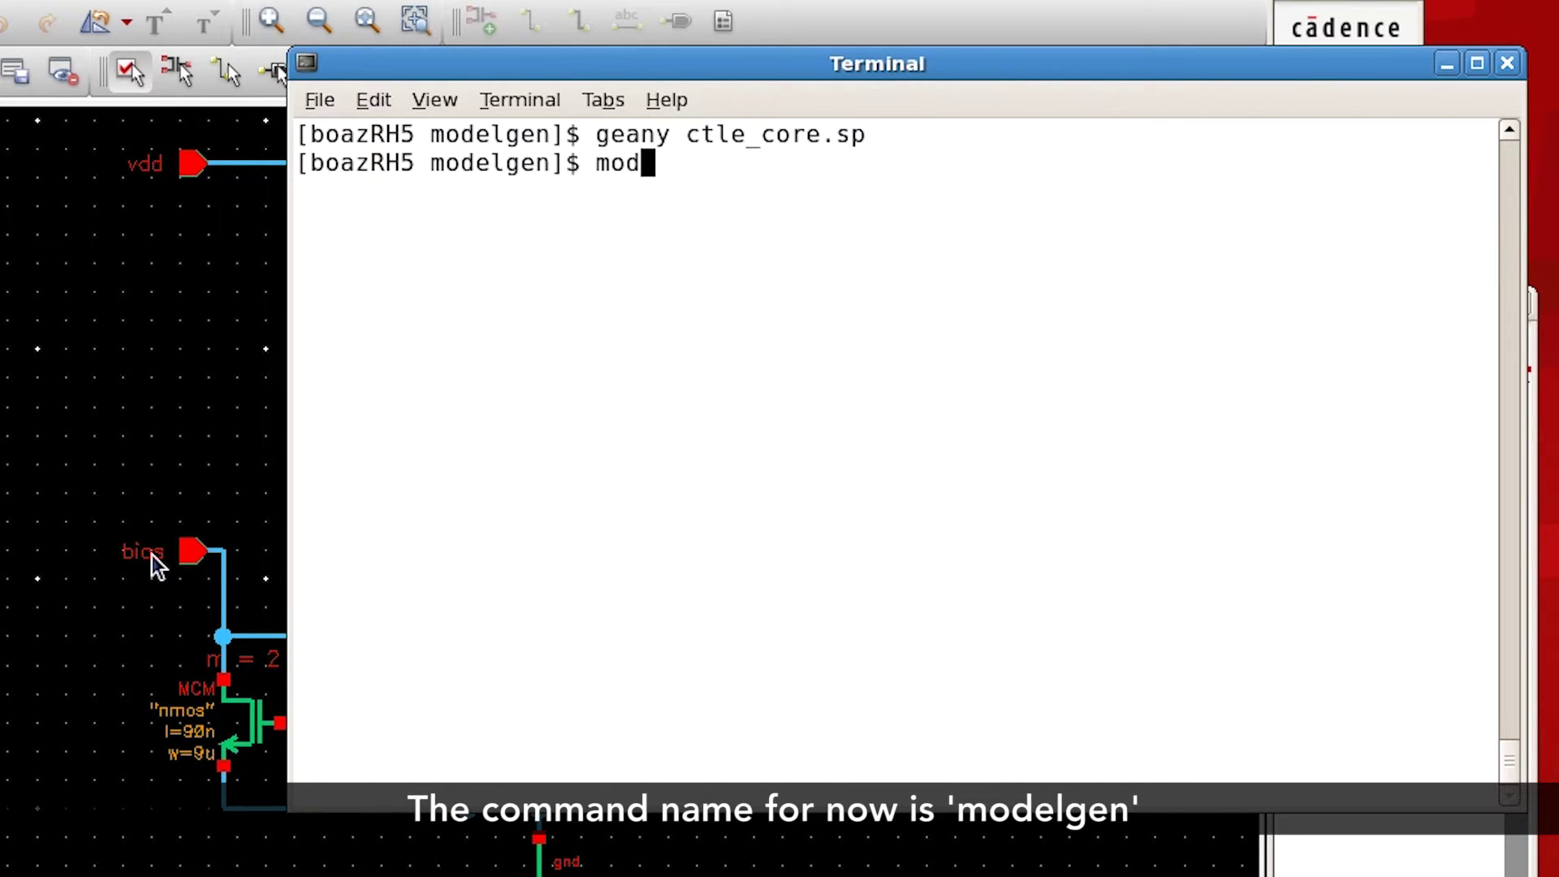
{"action": "type", "text": "elgen"}
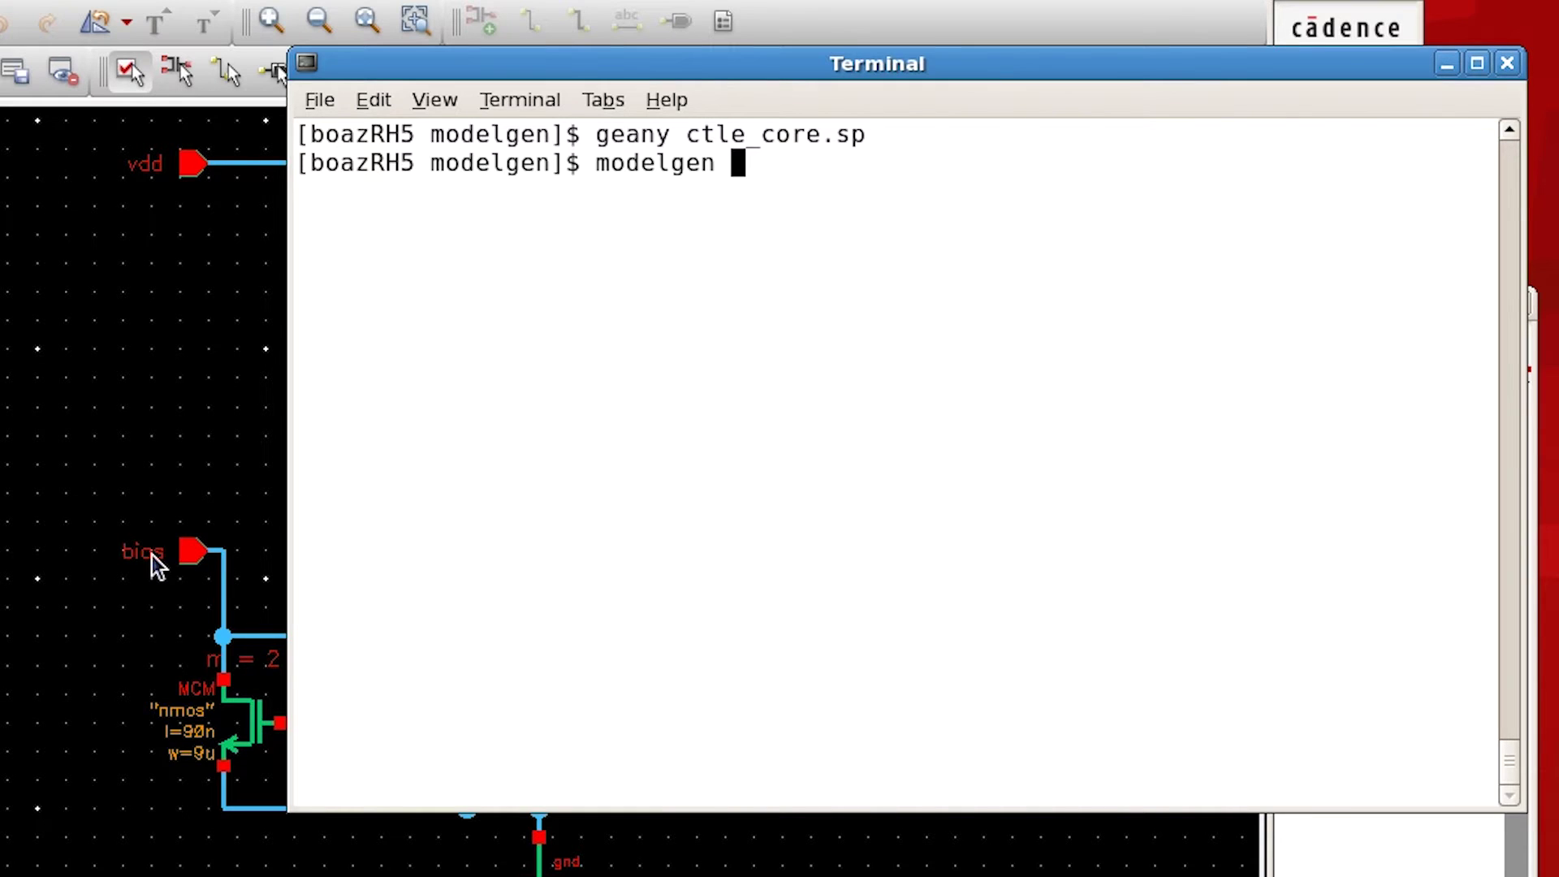
{"action": "type", "text": "--"}
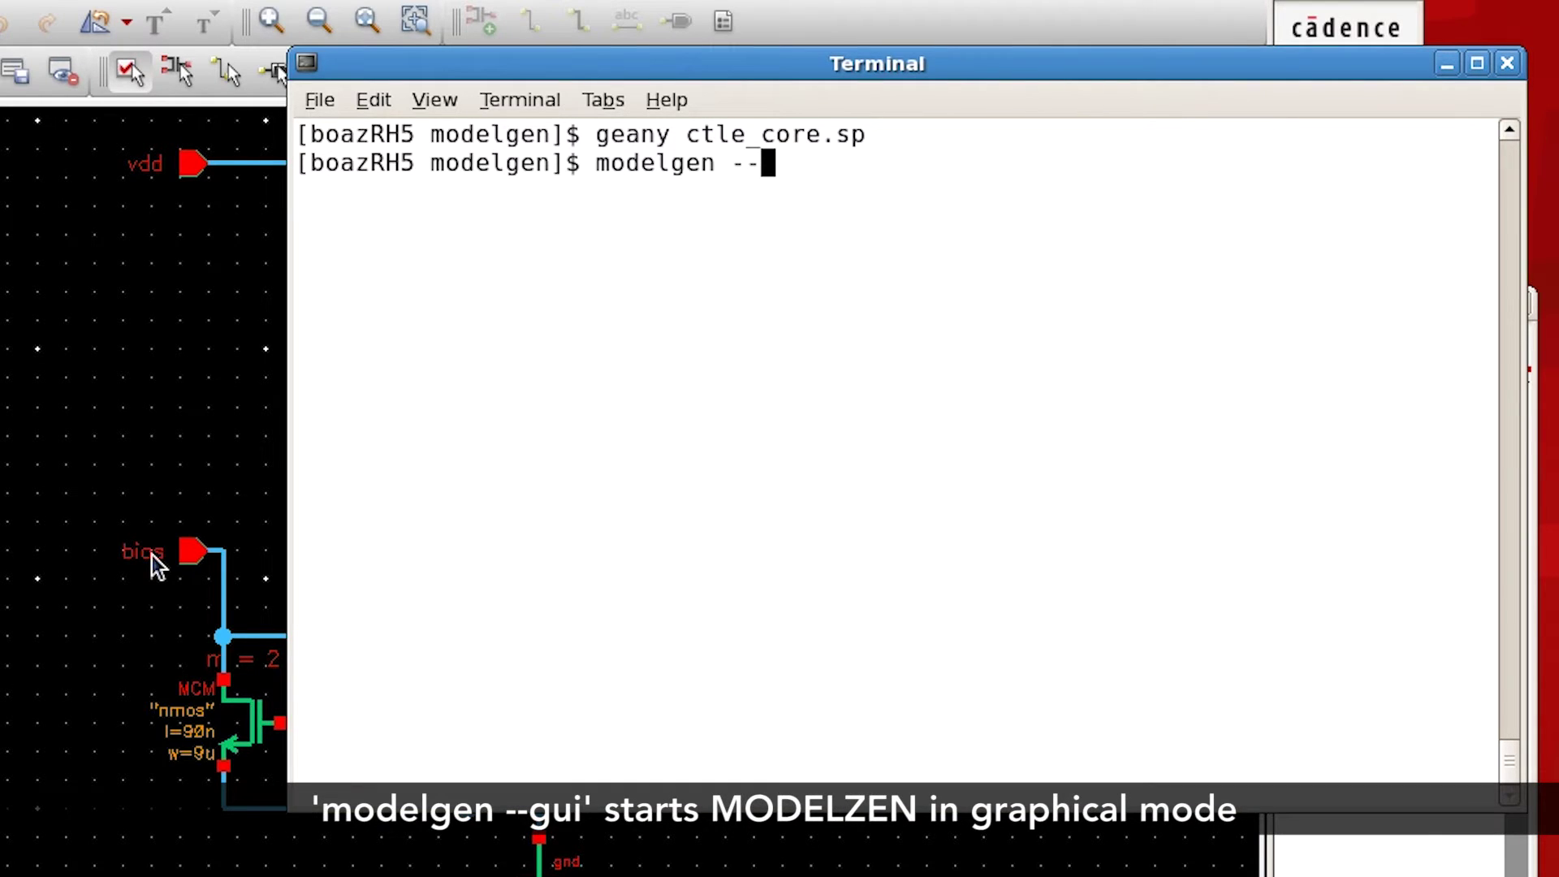
{"action": "type", "text": "gui"}
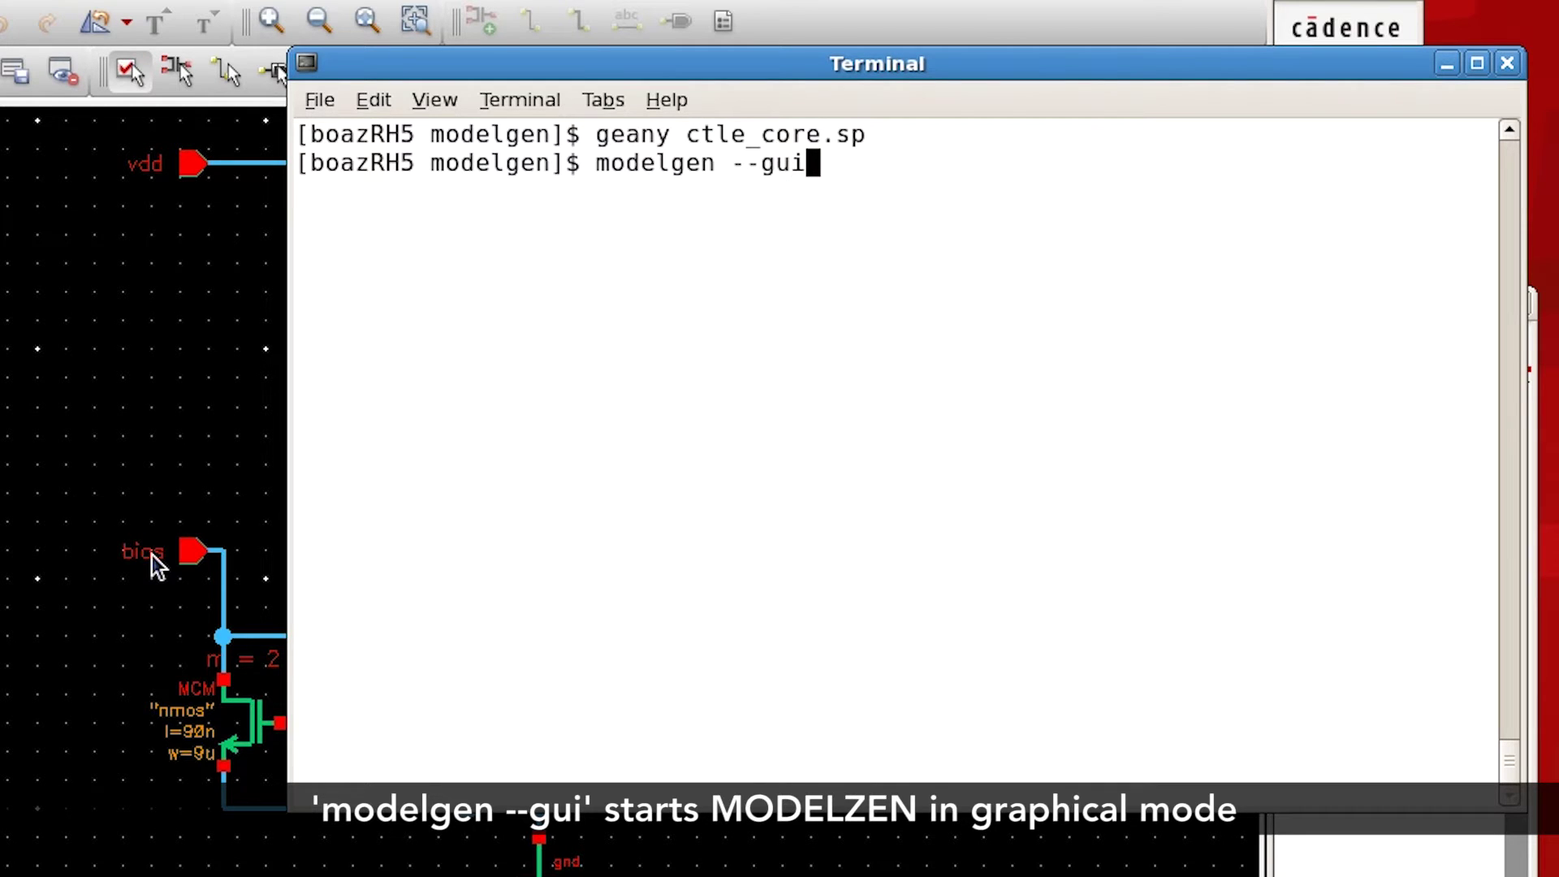
{"action": "key", "text": "Return"}
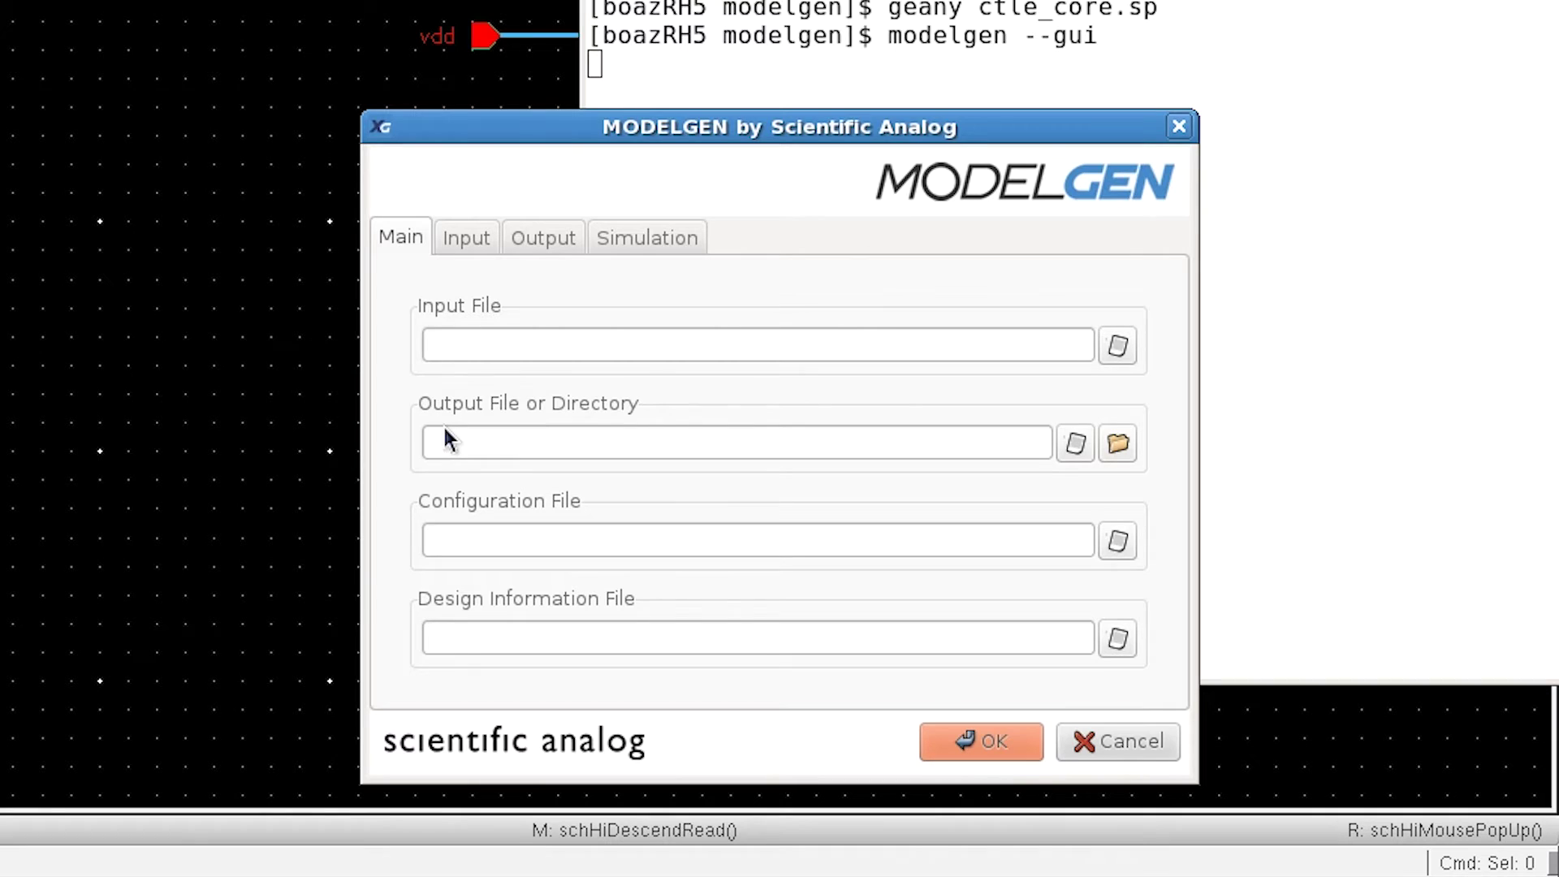
Set input file ctle_core.sp, output file ctle_modelgen.sv and configuration file tech_config.py.
{"action": "left_click", "coordinate": [475, 341]}
{"action": "type", "text": "ctl"}
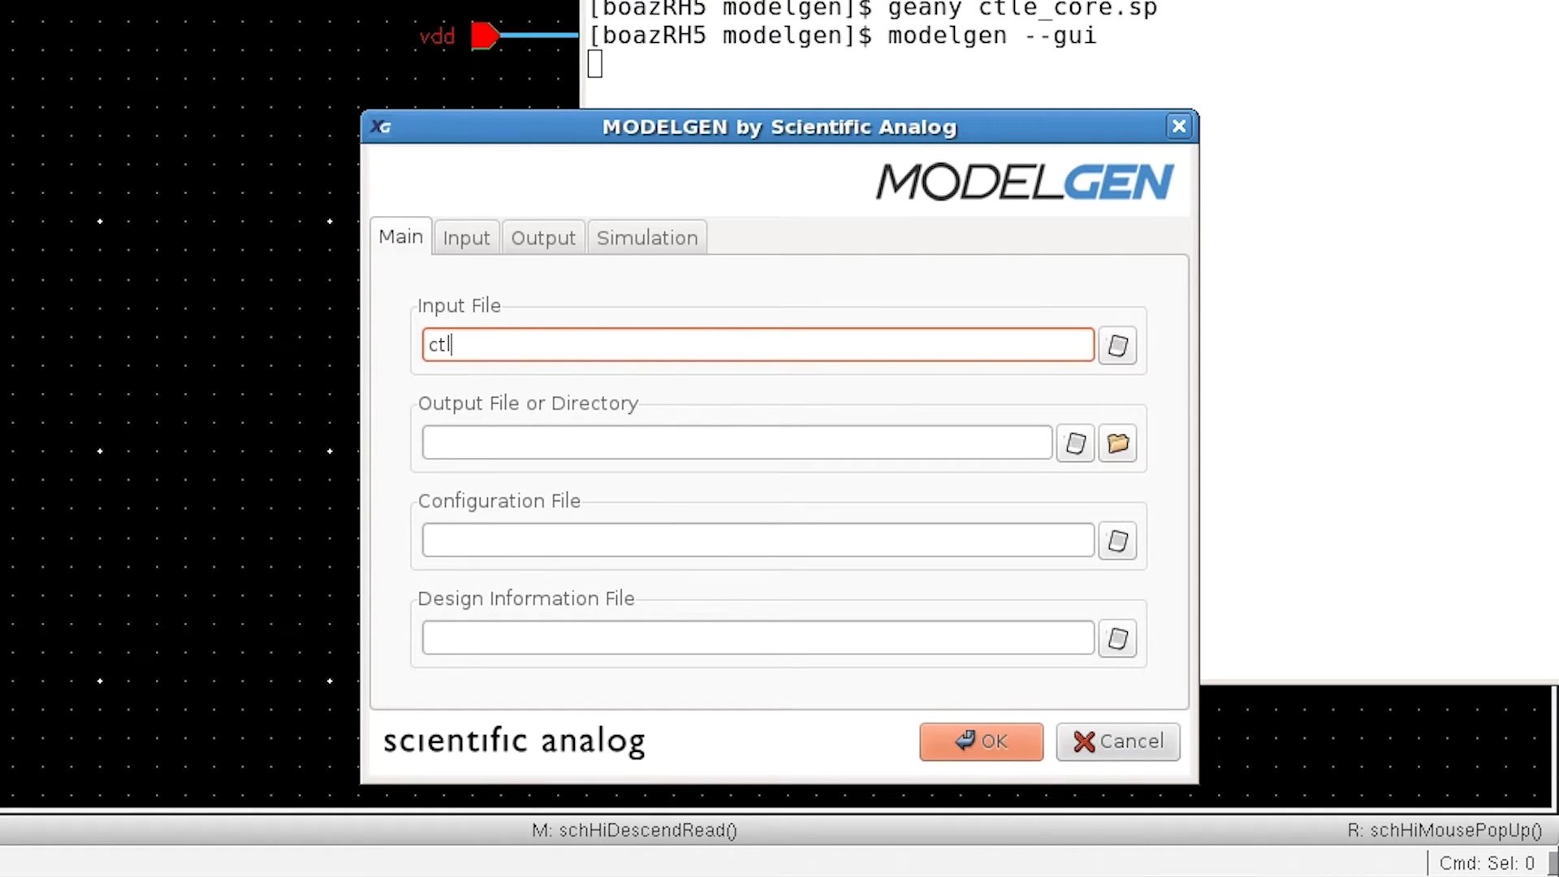
{"action": "type", "text": "e_core.sp"}
{"action": "left_click", "coordinate": [492, 438]}
{"action": "type", "text": "clte_mo"}
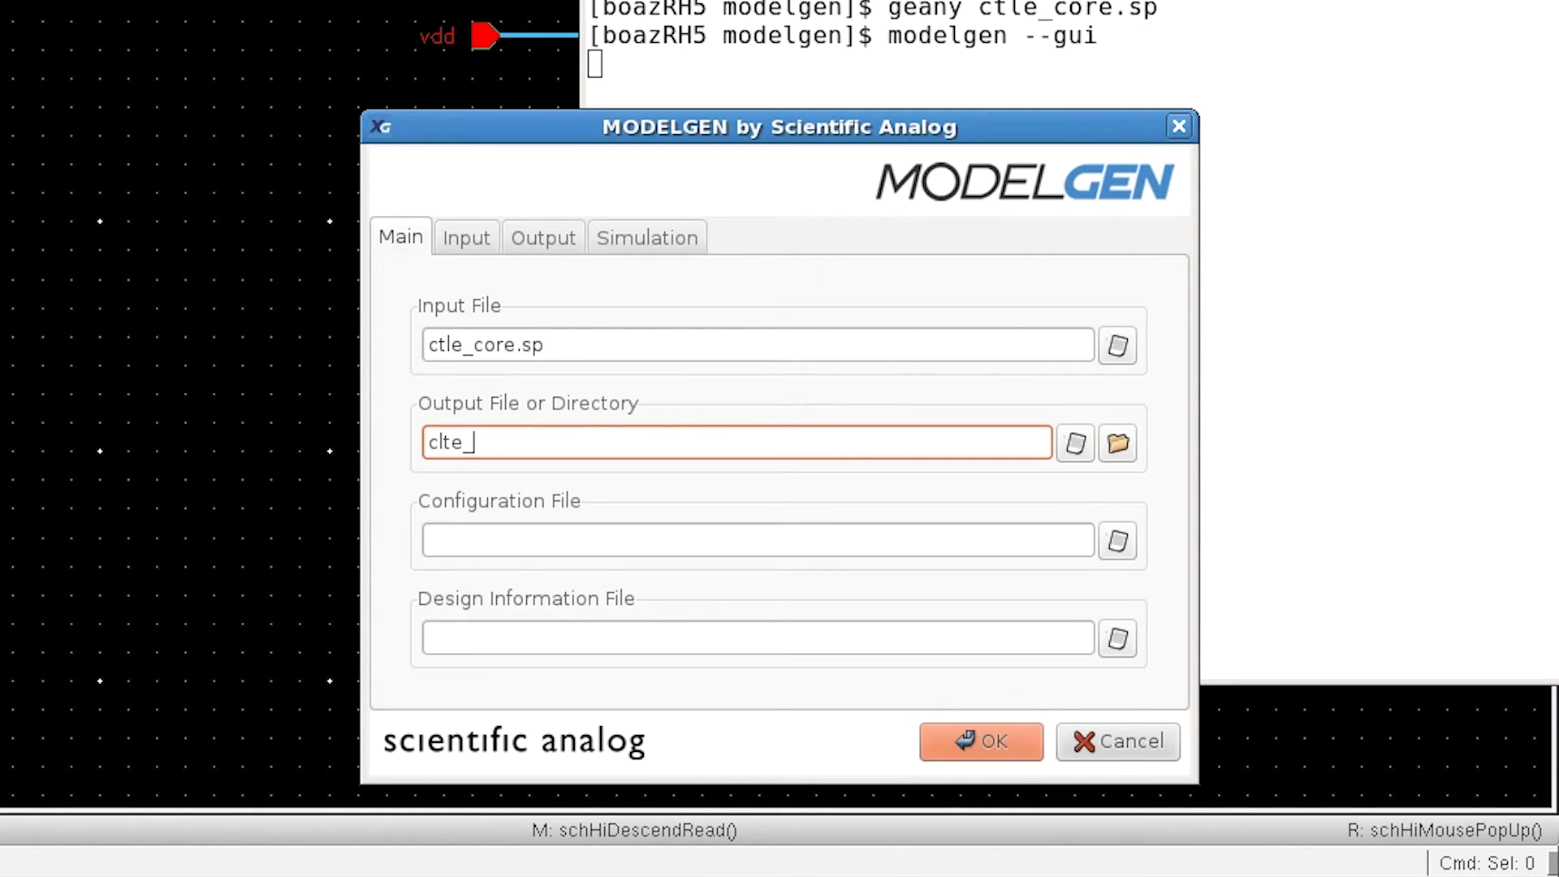
{"action": "key", "text": "BackSpace"}
{"action": "key", "text": "BackSpace"}
{"action": "key", "text": "BackSpace"}
{"action": "key", "text": "BackSpace"}
{"action": "key", "text": "BackSpace"}
{"action": "key", "text": "BackSpace"}
{"action": "type", "text": "tle_modelgen.sv"}
{"action": "left_click", "coordinate": [518, 541]}
{"action": "type", "text": "te"}
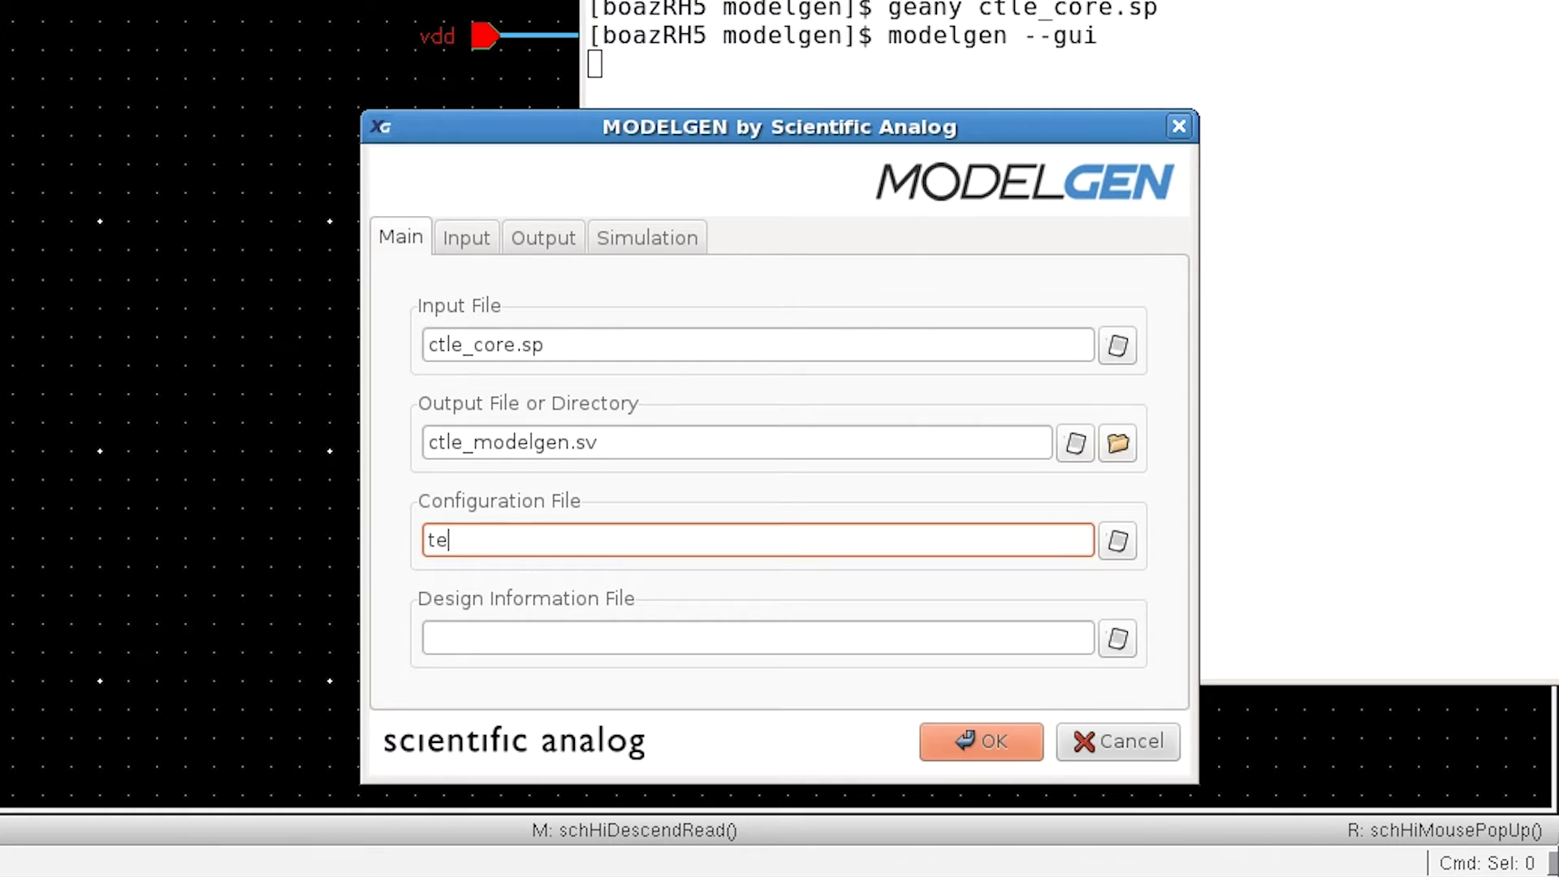
{"action": "type", "text": "ch_config.py"}
Review the Input, Output and Simulation tabs, then run the model generation.
{"action": "left_click", "coordinate": [471, 240]}
{"action": "left_click", "coordinate": [545, 240]}
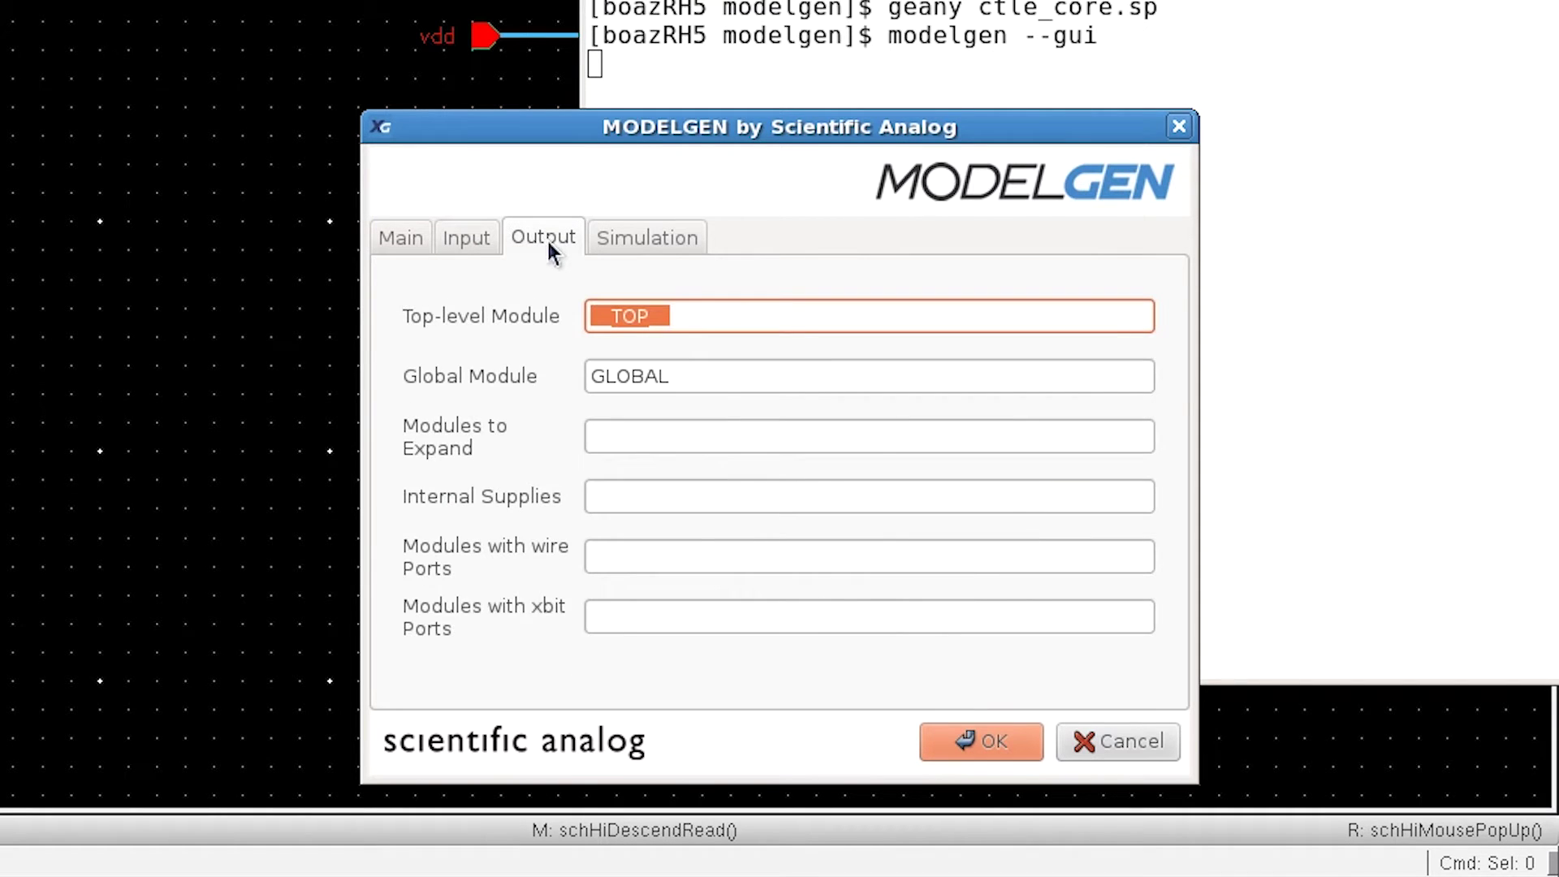
{"action": "left_click", "coordinate": [653, 244]}
{"action": "left_click", "coordinate": [411, 233]}
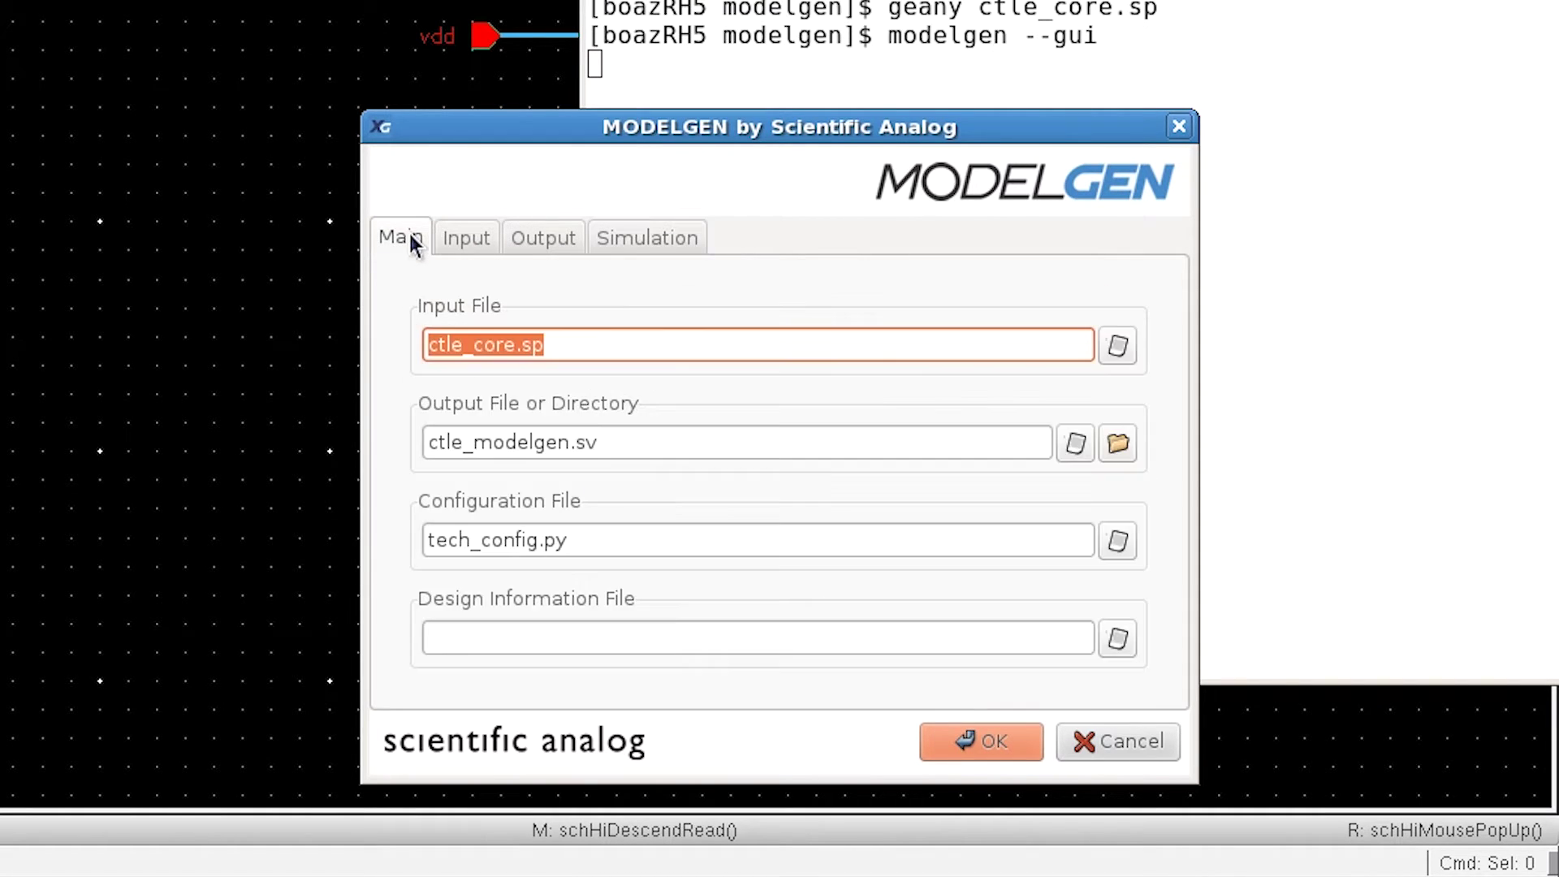
{"action": "left_click", "coordinate": [987, 743]}
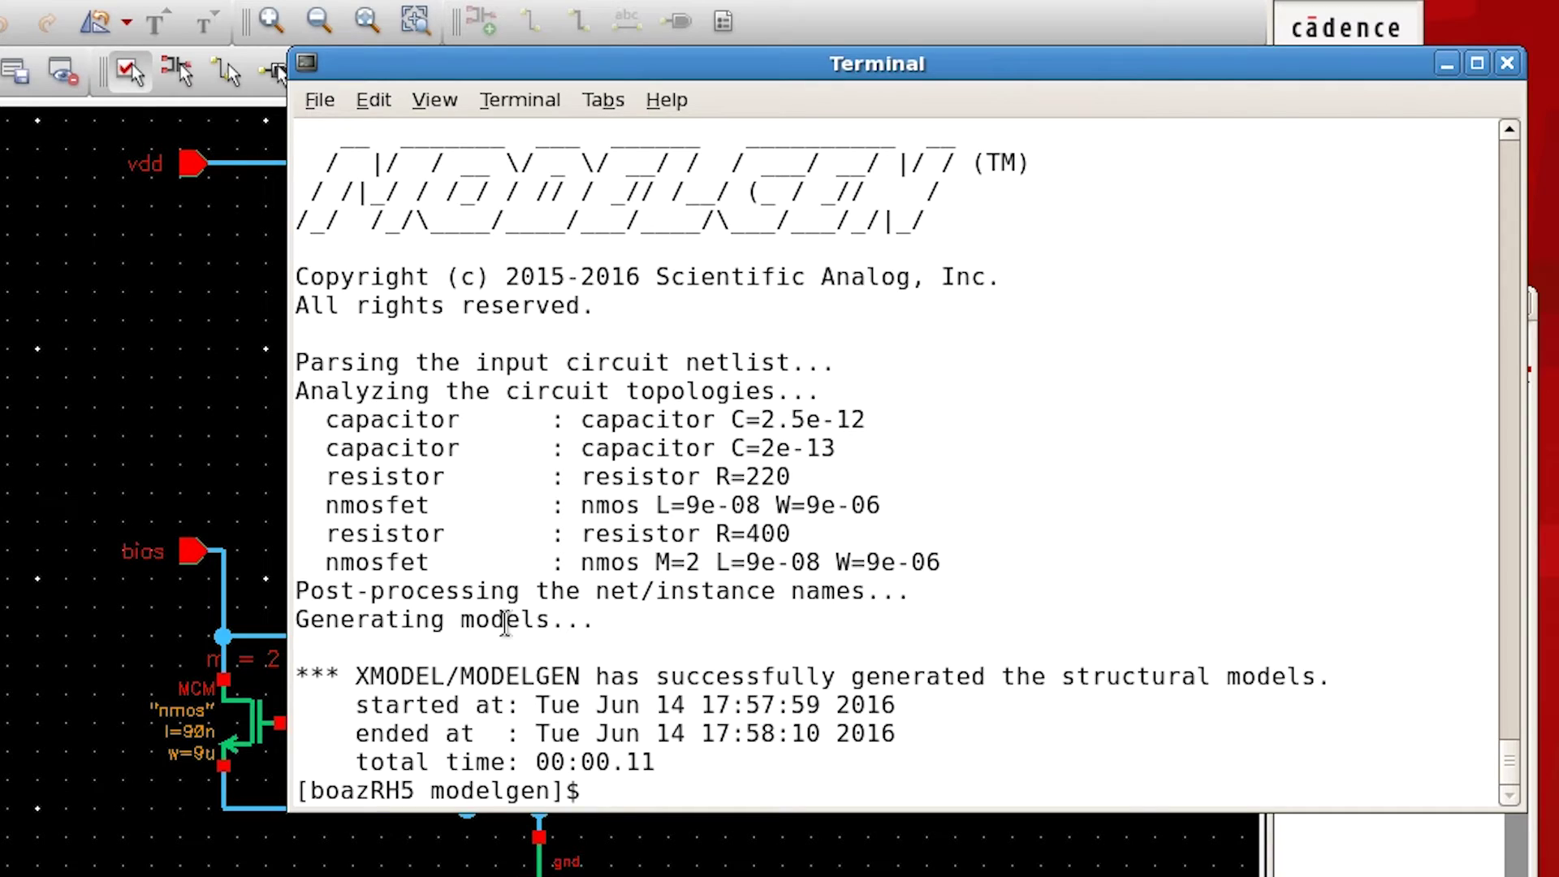
Open the generated ctle_modelgen.sv in Geany from the terminal.
{"action": "type", "text": "geany ctle_mod"}
{"action": "key", "text": "Tab"}
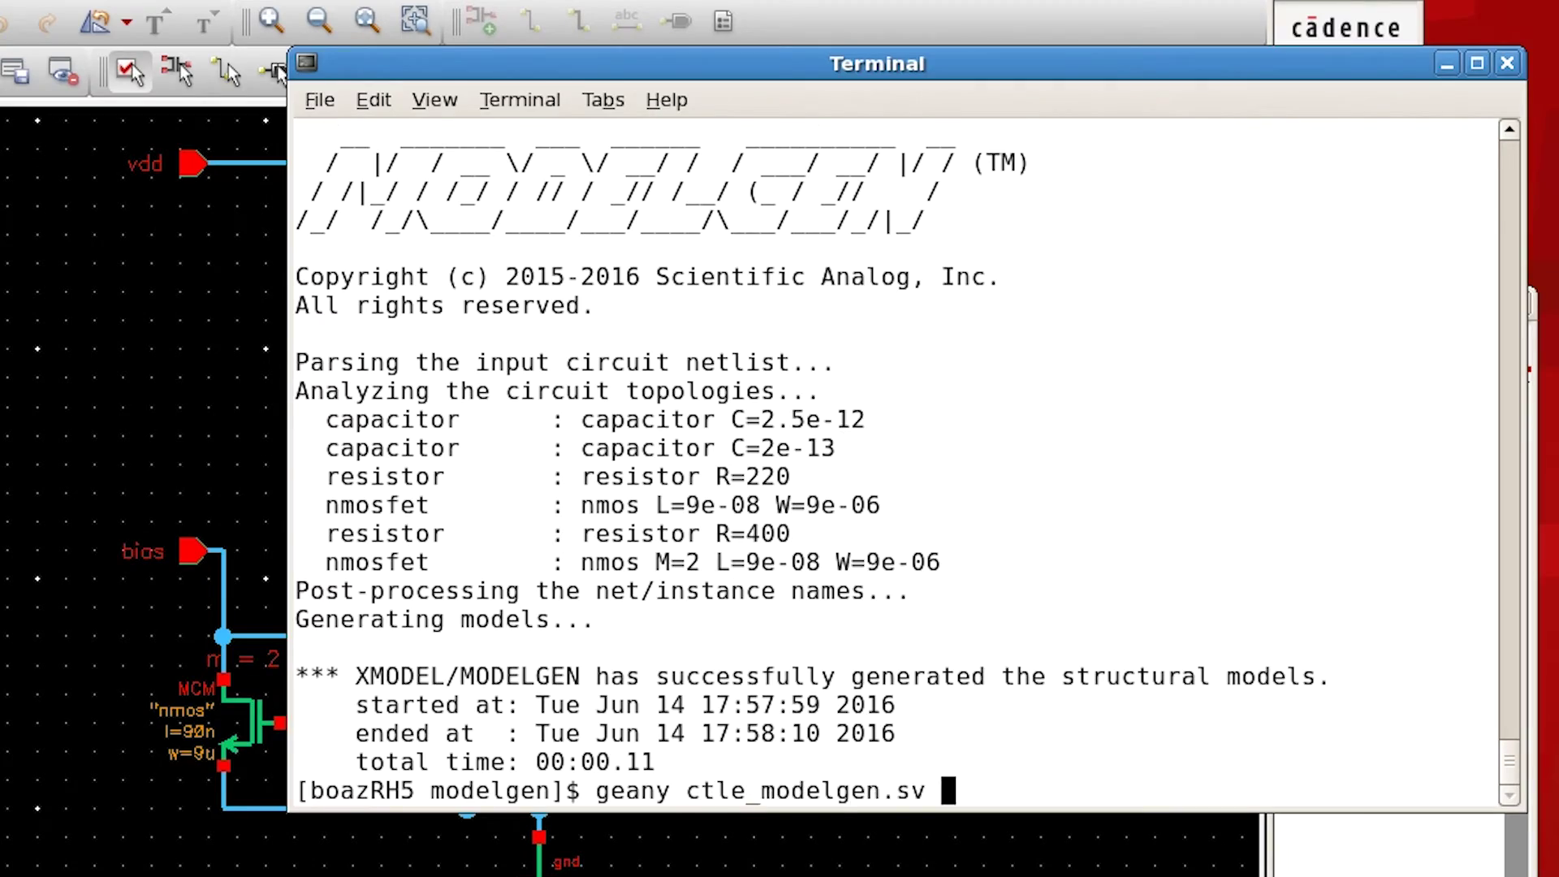
{"action": "key", "text": "Return"}
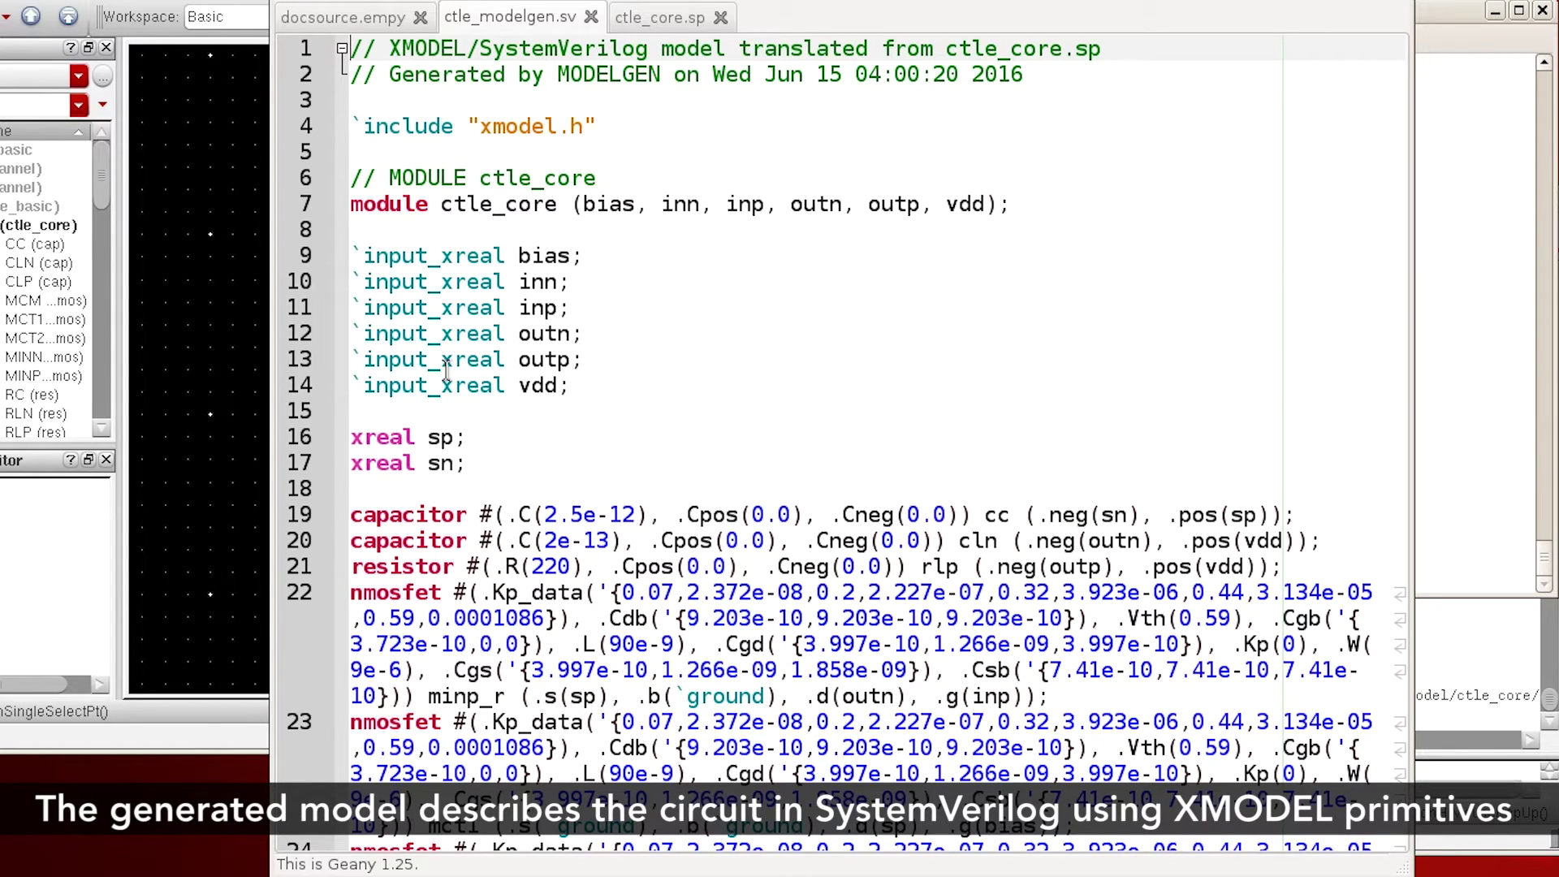
{"action": "scroll", "coordinate": [463, 410], "scroll_direction": "down", "scroll_amount": 3}
{"action": "scroll", "coordinate": [462, 410], "scroll_direction": "down", "scroll_amount": 4}
{"action": "scroll", "coordinate": [463, 410], "scroll_direction": "up", "scroll_amount": 3}
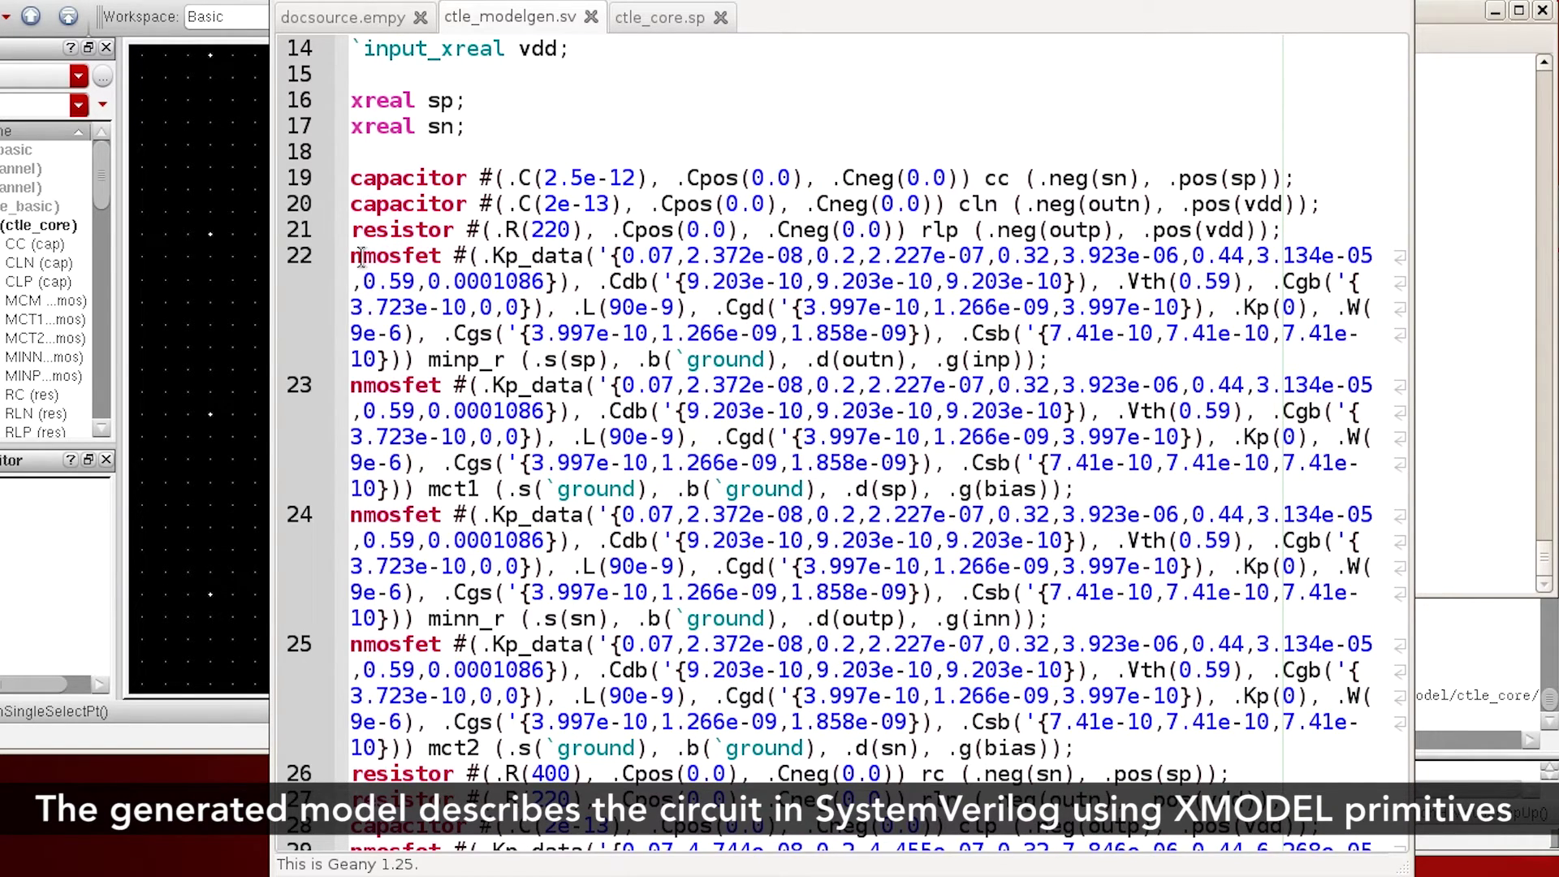
{"action": "scroll", "coordinate": [369, 259], "scroll_direction": "down", "scroll_amount": 2}
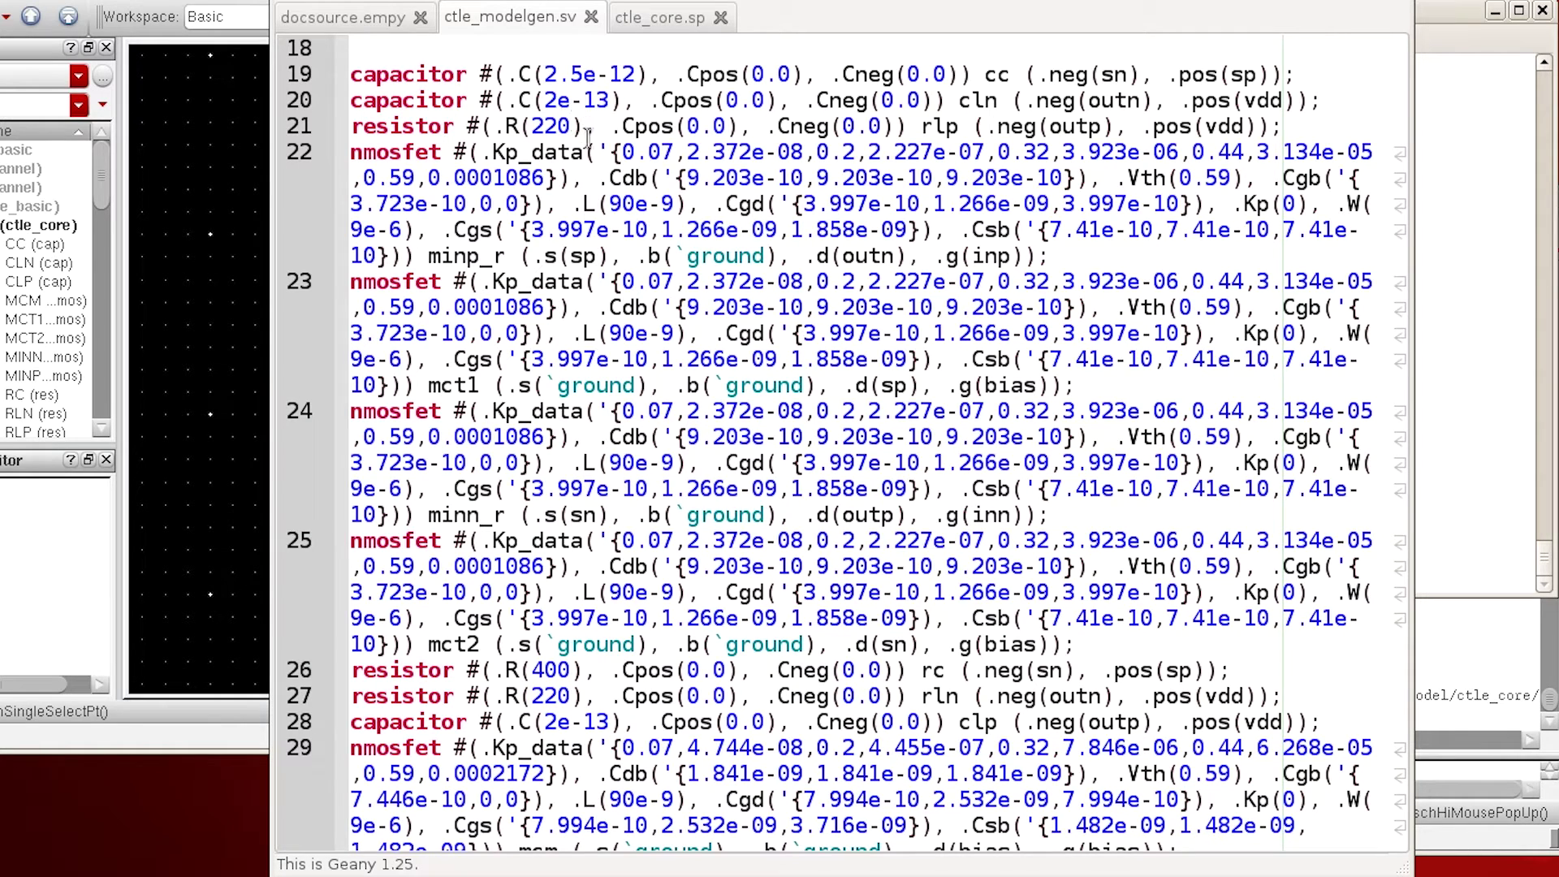
{"action": "left_click", "coordinate": [622, 154]}
{"action": "left_click_drag", "start_coordinate": [622, 153], "coordinate": [669, 257]}
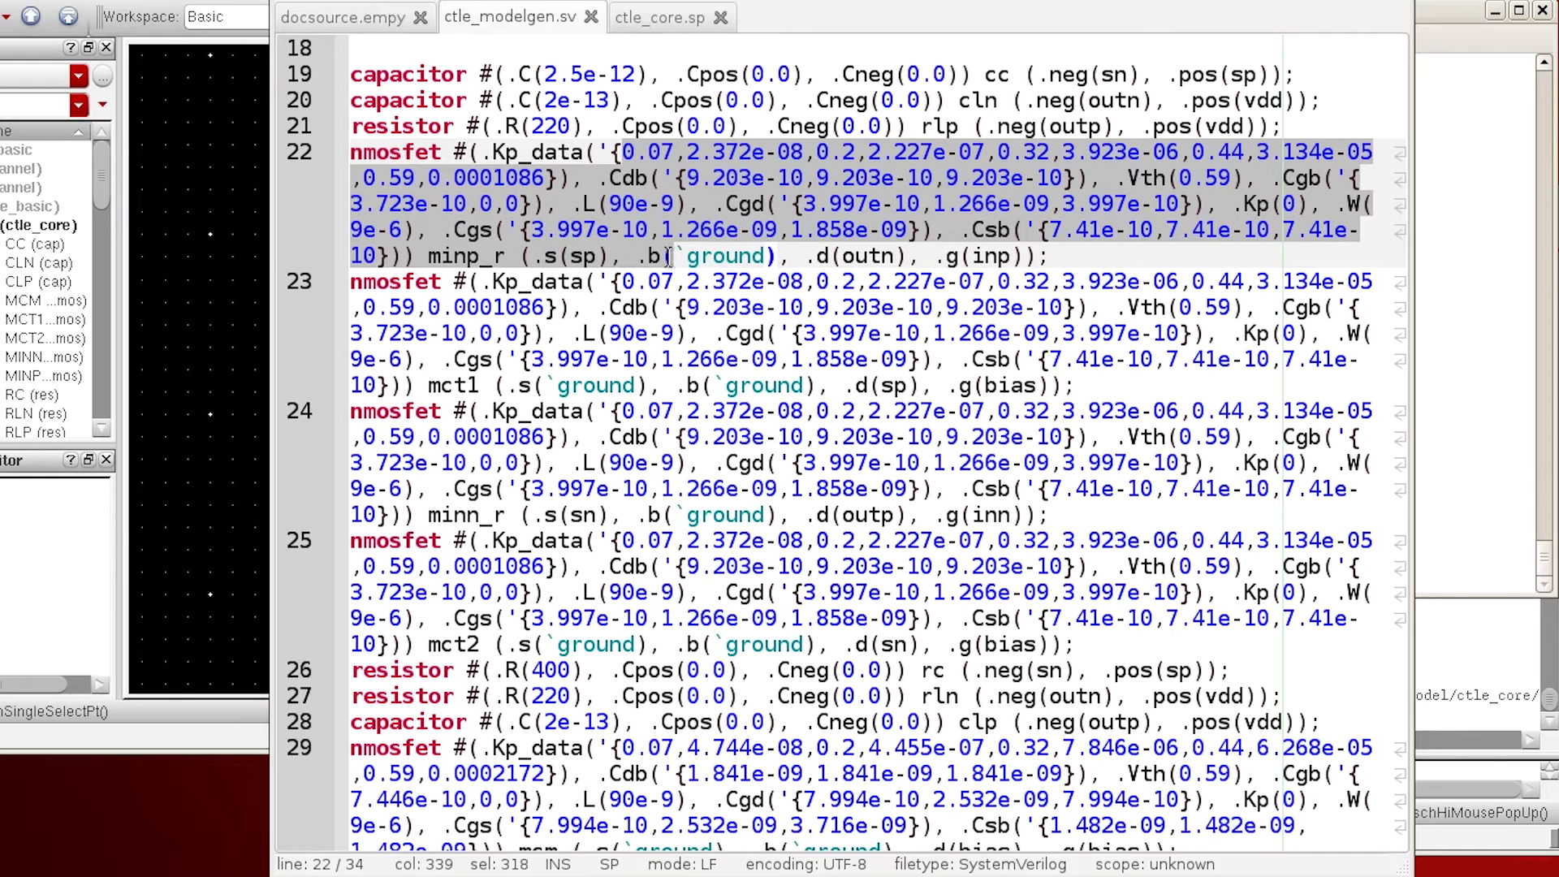
{"action": "key", "text": "ctrl+q"}
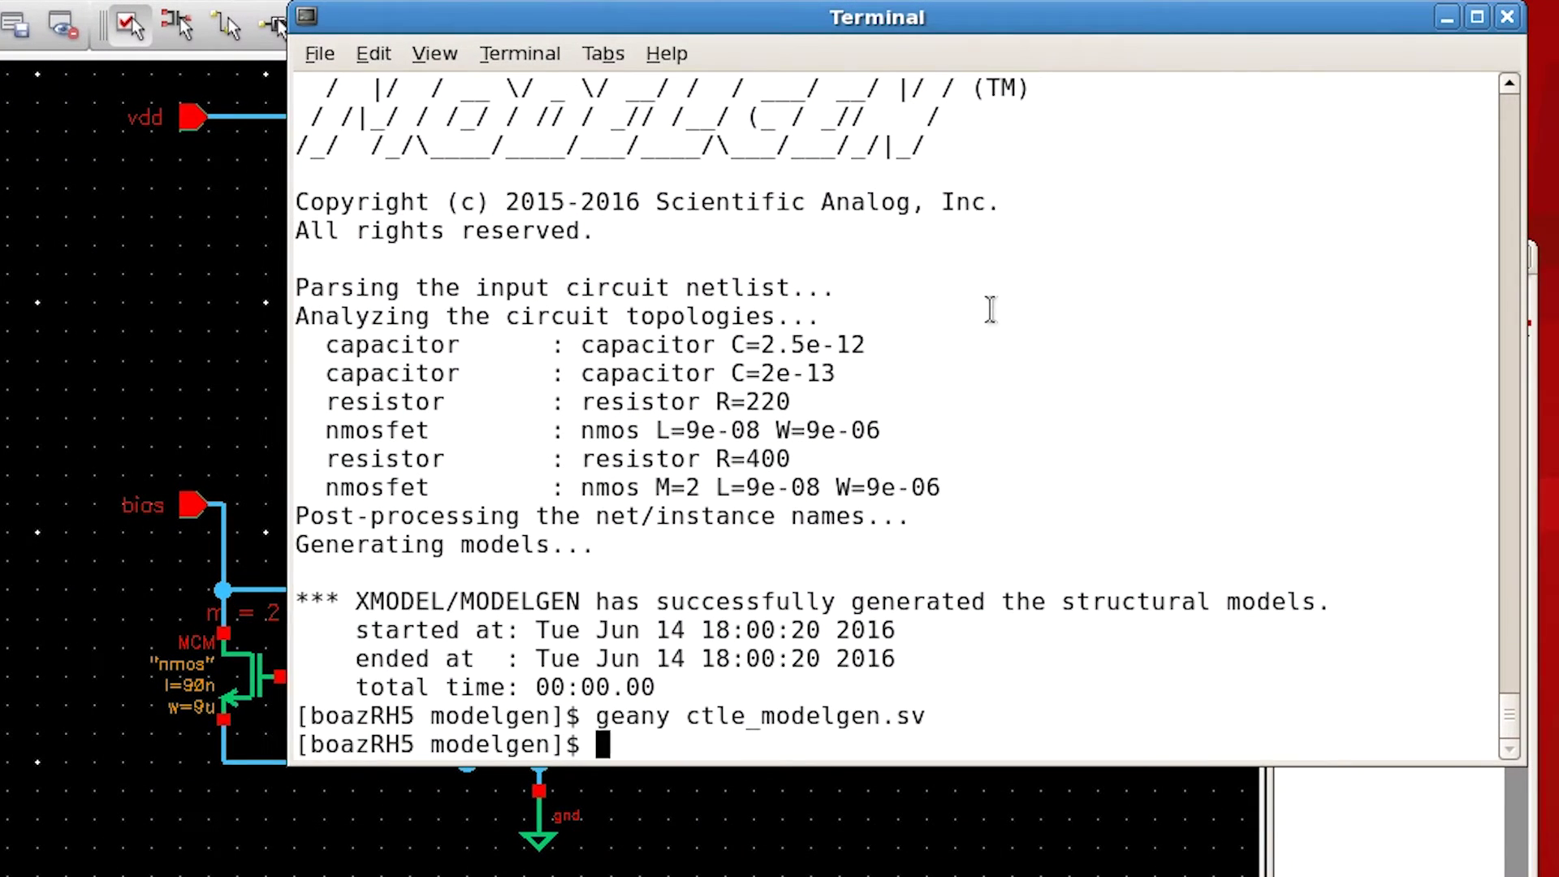
Enter the modelgen.sim folder and list its per-device fitting results.
{"action": "type", "text": "cd modelgen"}
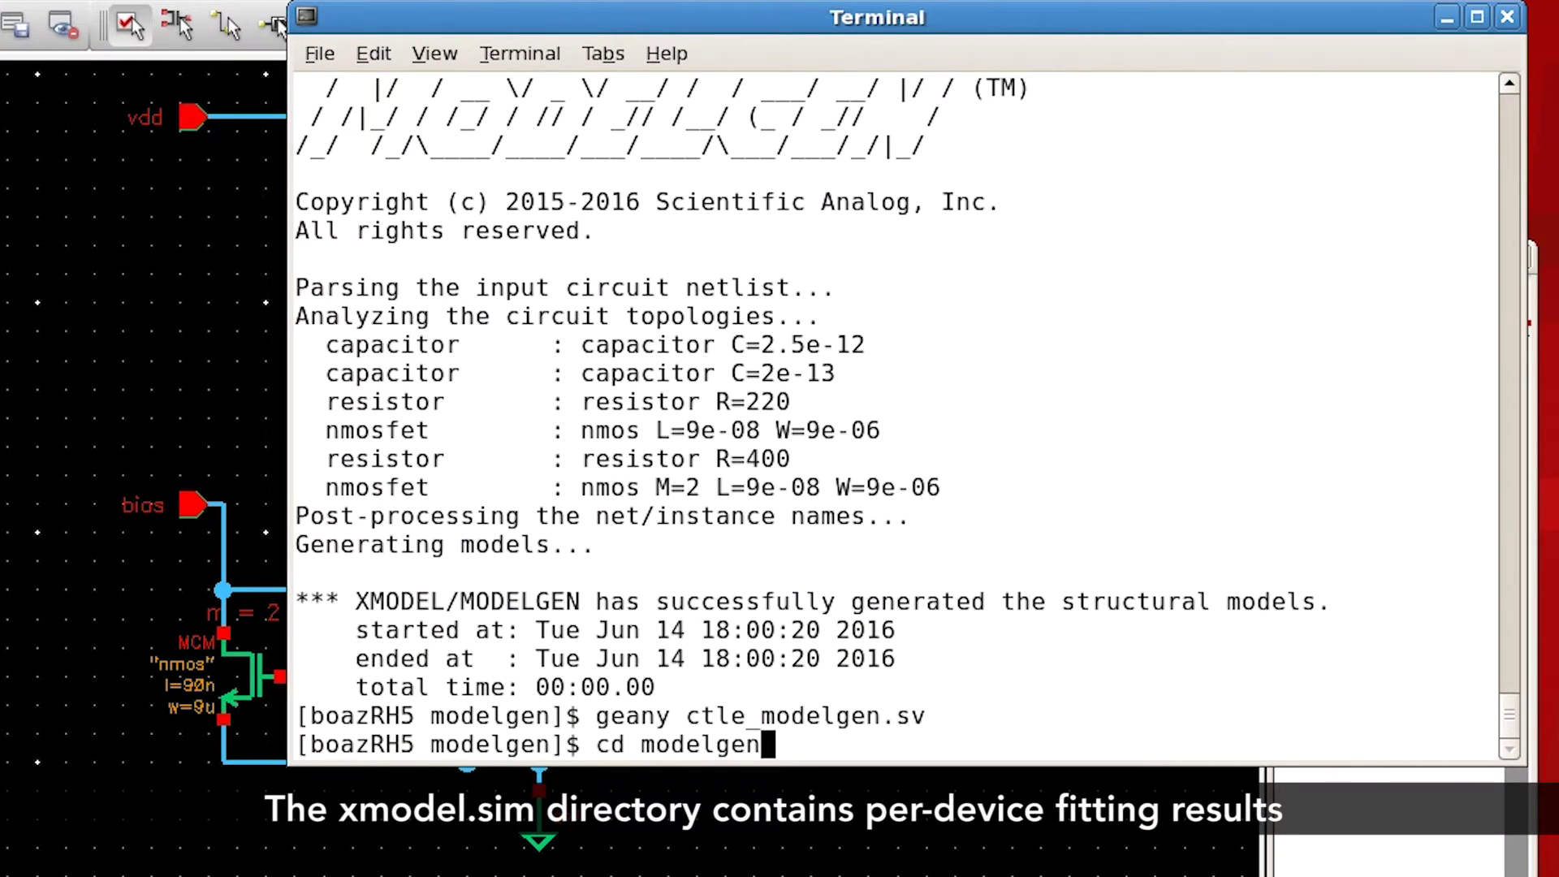
{"action": "type", "text": ".sim"}
{"action": "key", "text": "Return"}
{"action": "type", "text": "ls"}
{"action": "key", "text": "Return"}
Change into the M=2 nmosfet results folder and view its plots with 'eog *.png'.
{"action": "type", "text": "cd"}
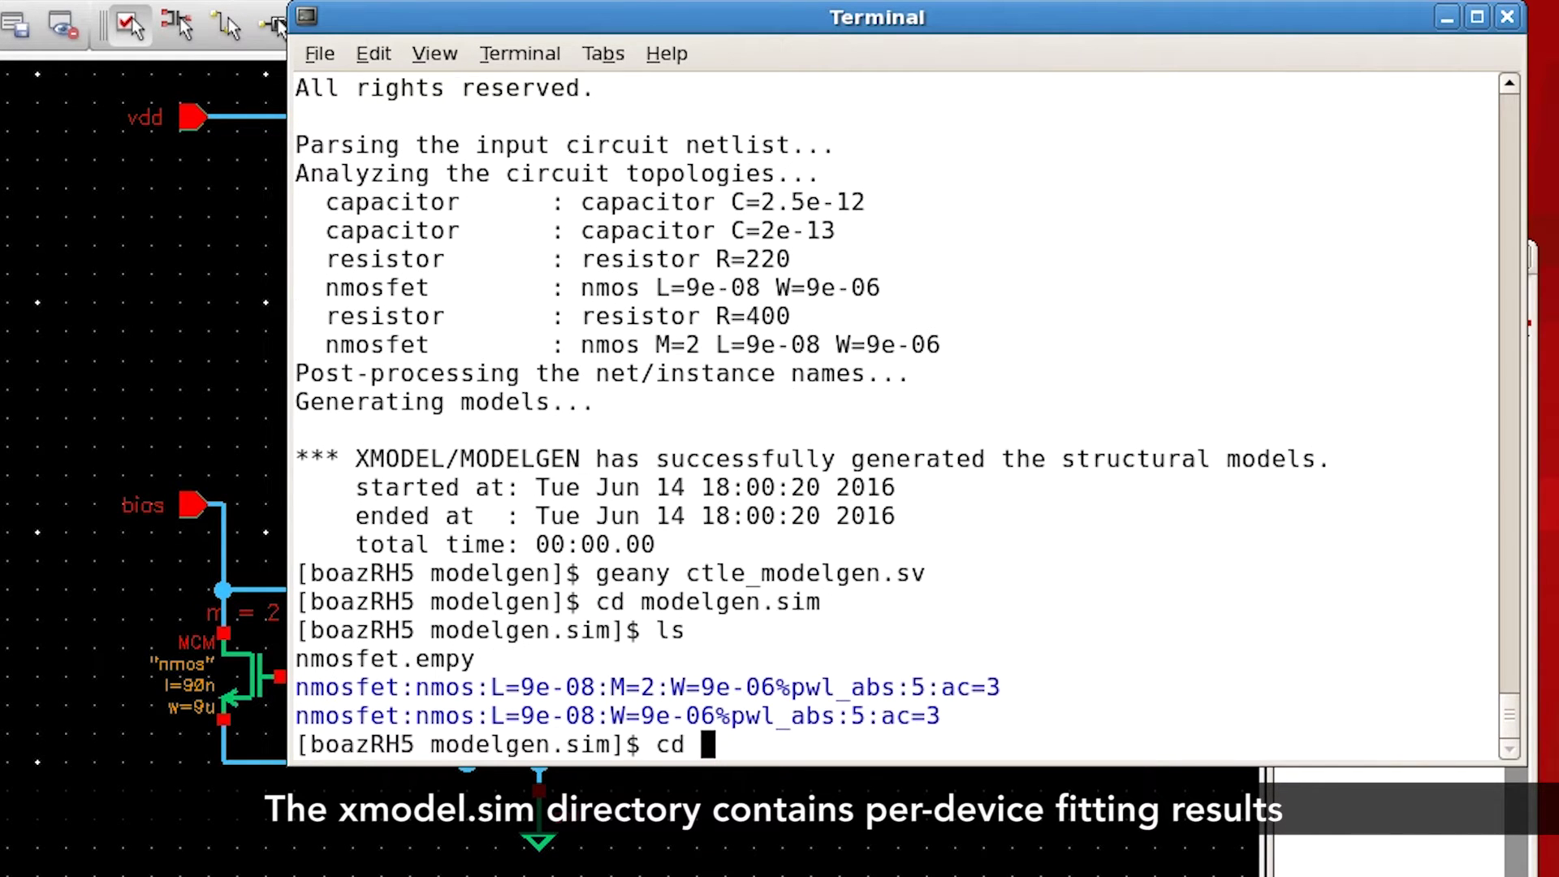
{"action": "triple_click", "coordinate": [639, 684]}
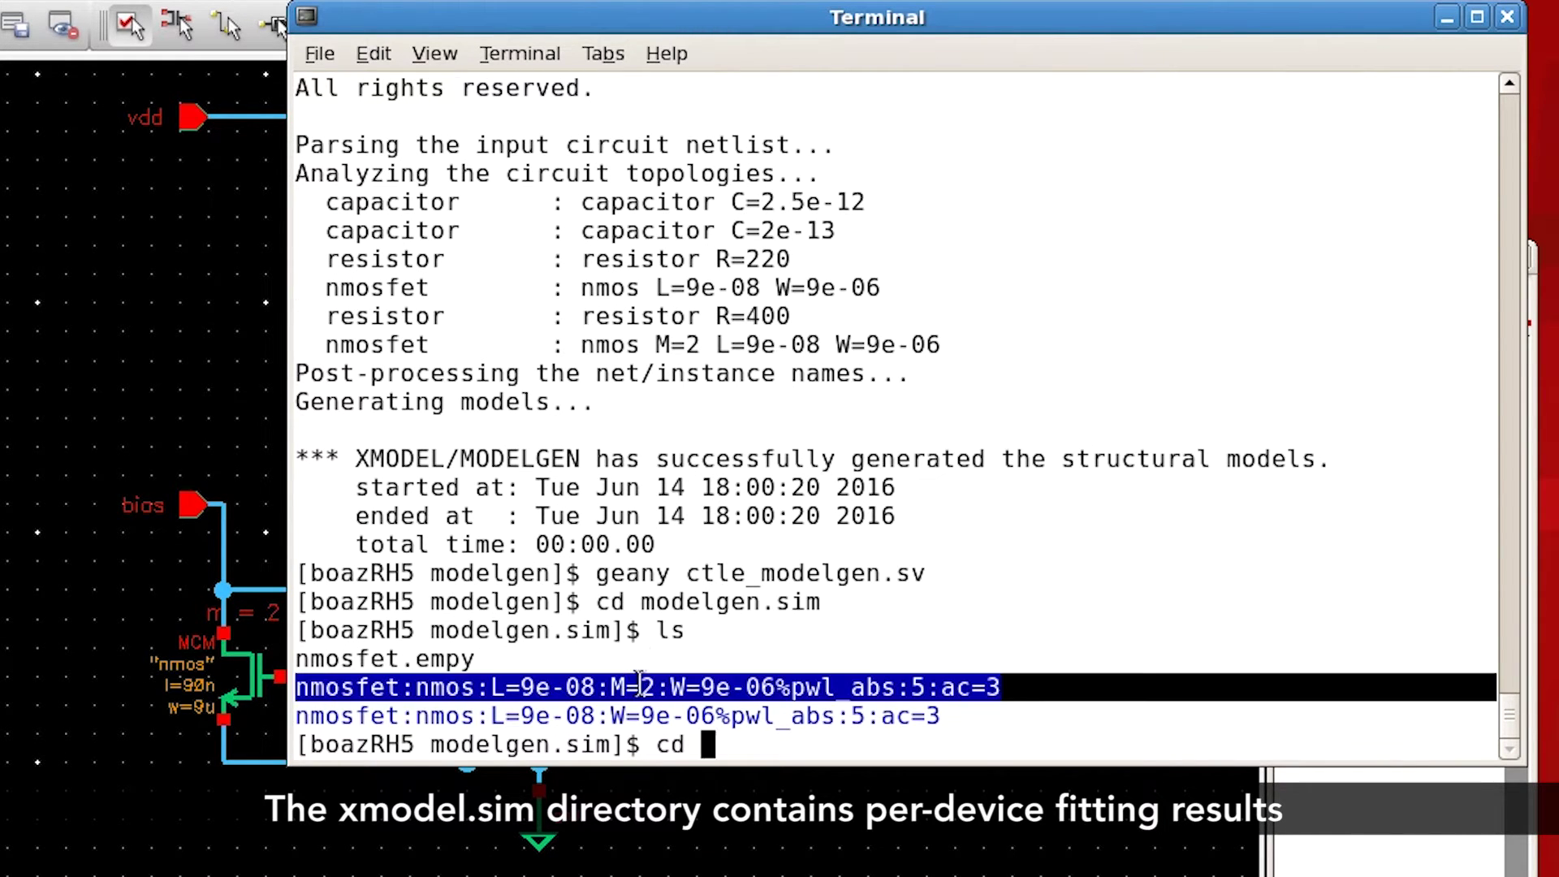
{"action": "middle_click", "coordinate": [639, 684]}
{"action": "type", "text": "eog *.png"}
{"action": "key", "text": "Return"}
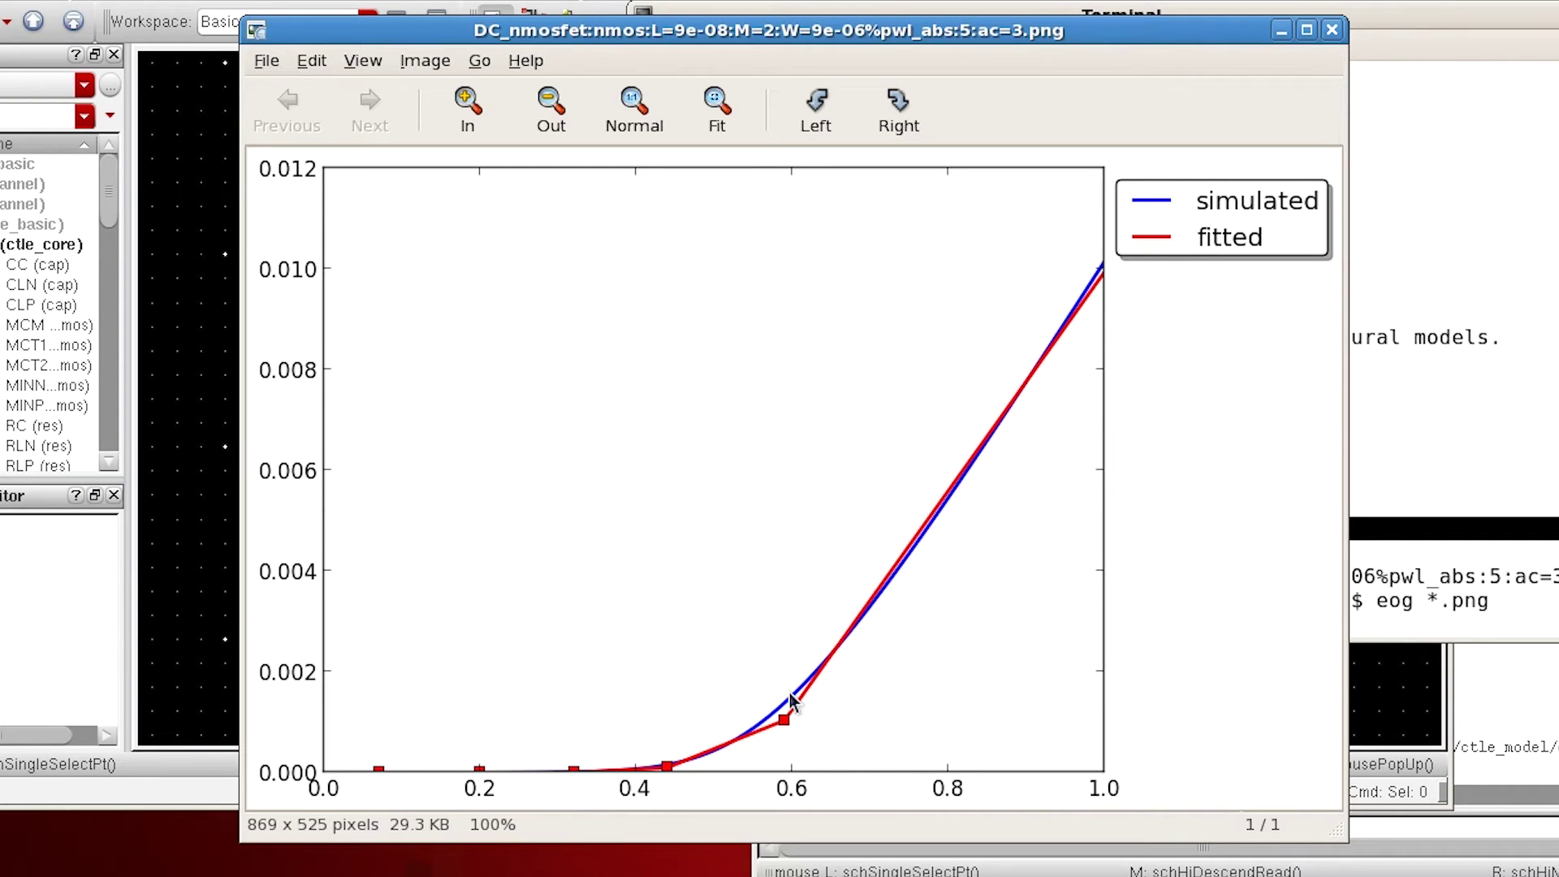
Close the Eye of GNOME viewer after checking the DC nmosfet fitting plot.
{"action": "left_click", "coordinate": [1334, 31]}
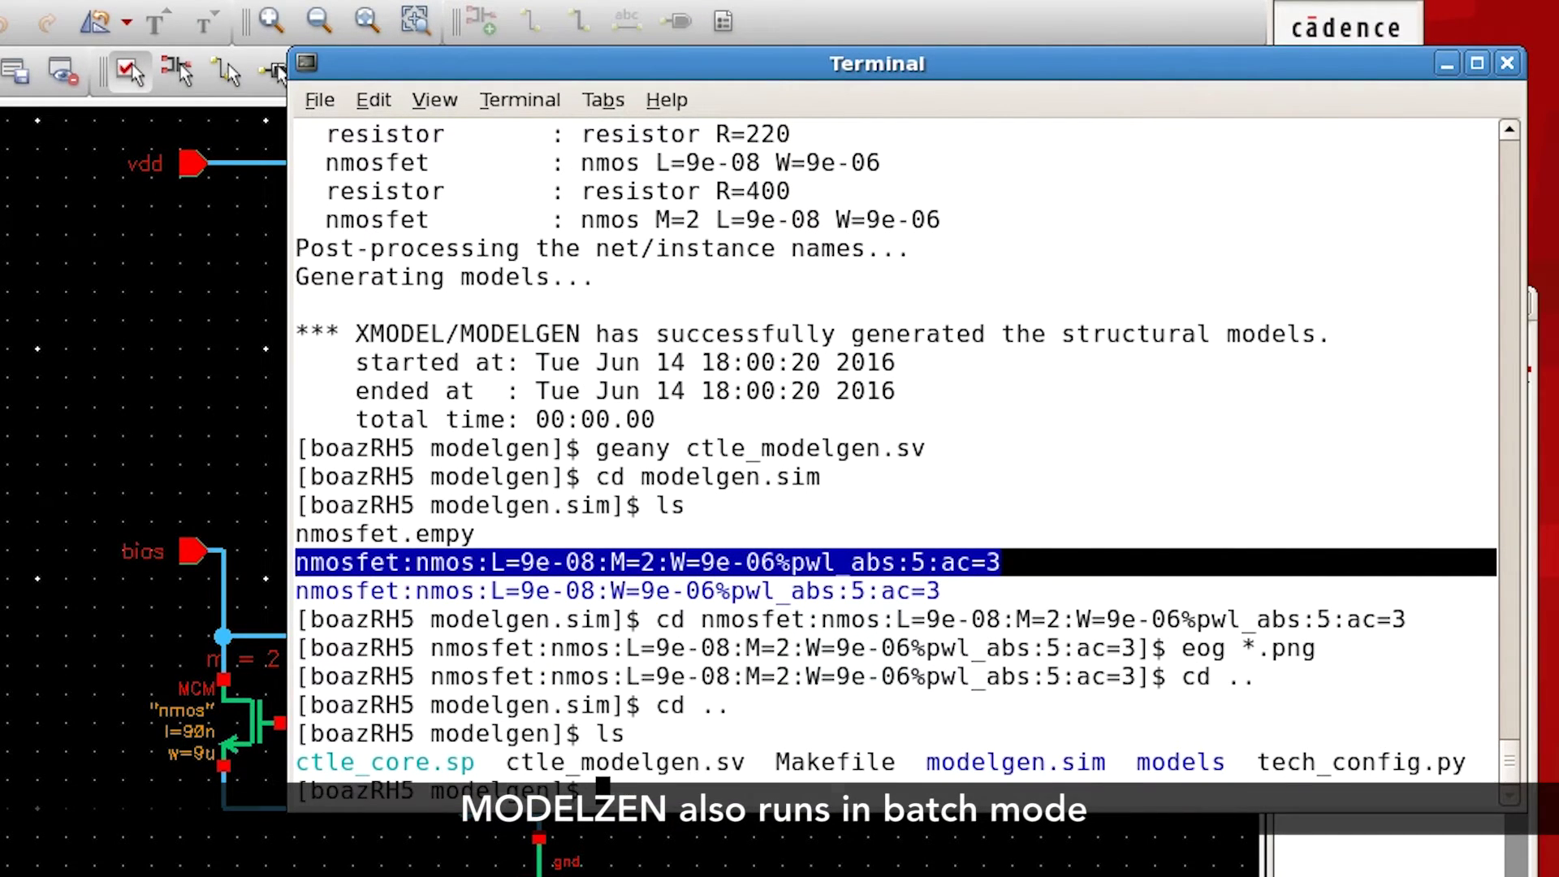
Run 'modelgen -c tech_config.py ctle_core.sp -o ctle_modelgen.sv' in batch mode.
{"action": "type", "text": "modelgen"}
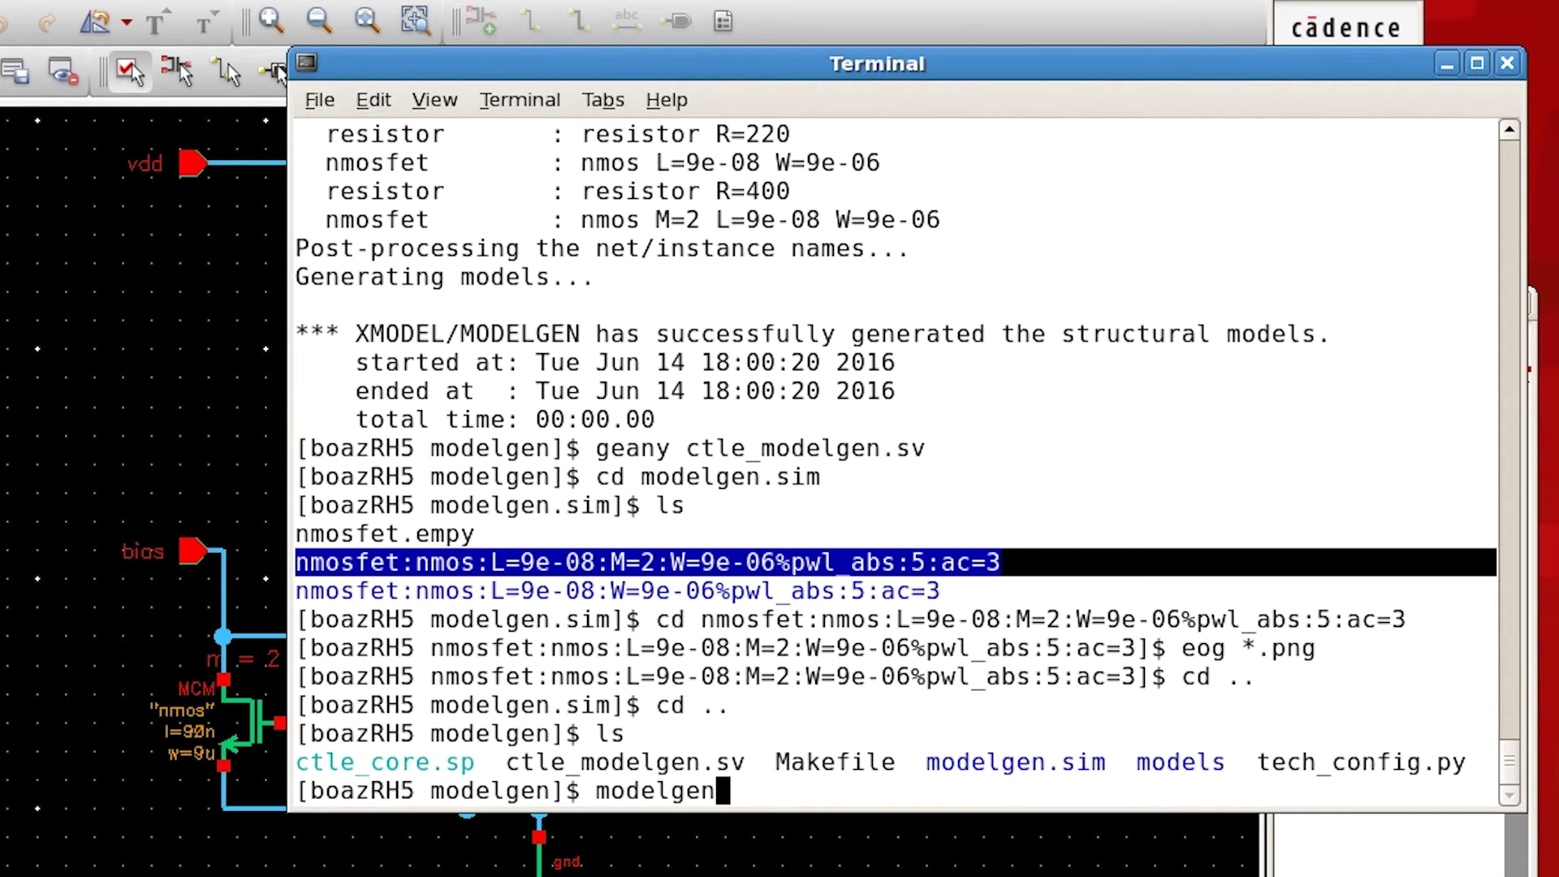
{"action": "type", "text": " -c tech_on"}
{"action": "key", "text": "BackSpace"}
{"action": "key", "text": "BackSpace"}
{"action": "type", "text": "config.py in"}
{"action": "key", "text": "BackSpace"}
{"action": "key", "text": "BackSpace"}
{"action": "type", "text": "ctle-"}
{"action": "key", "text": "BackSpace"}
{"action": "type", "text": "_core.sp -o ctle_modelgen.sv"}
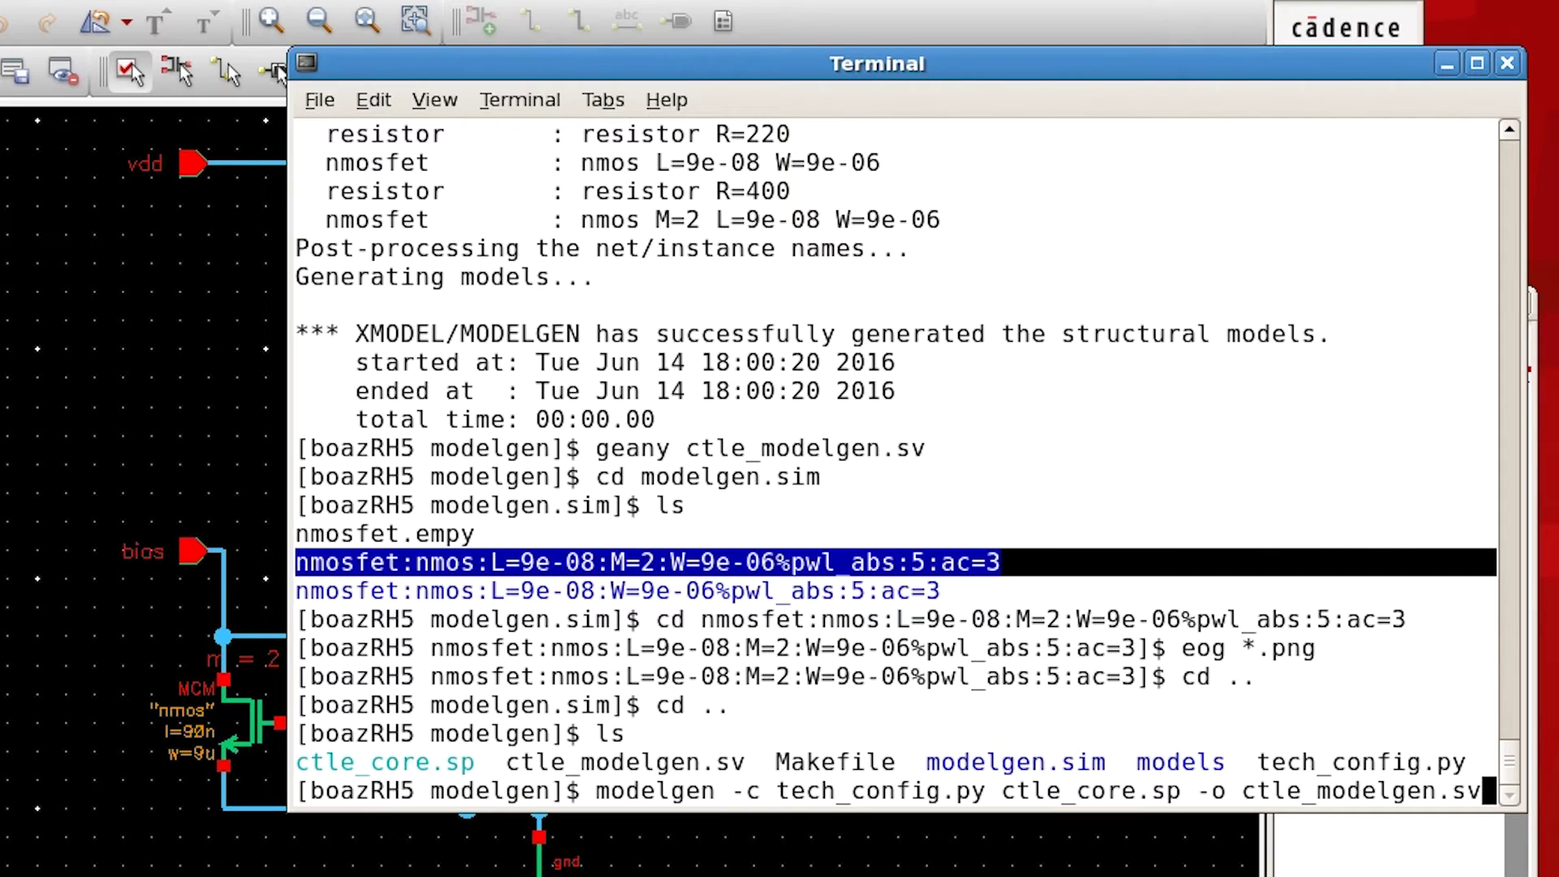
{"action": "key", "text": "Return"}
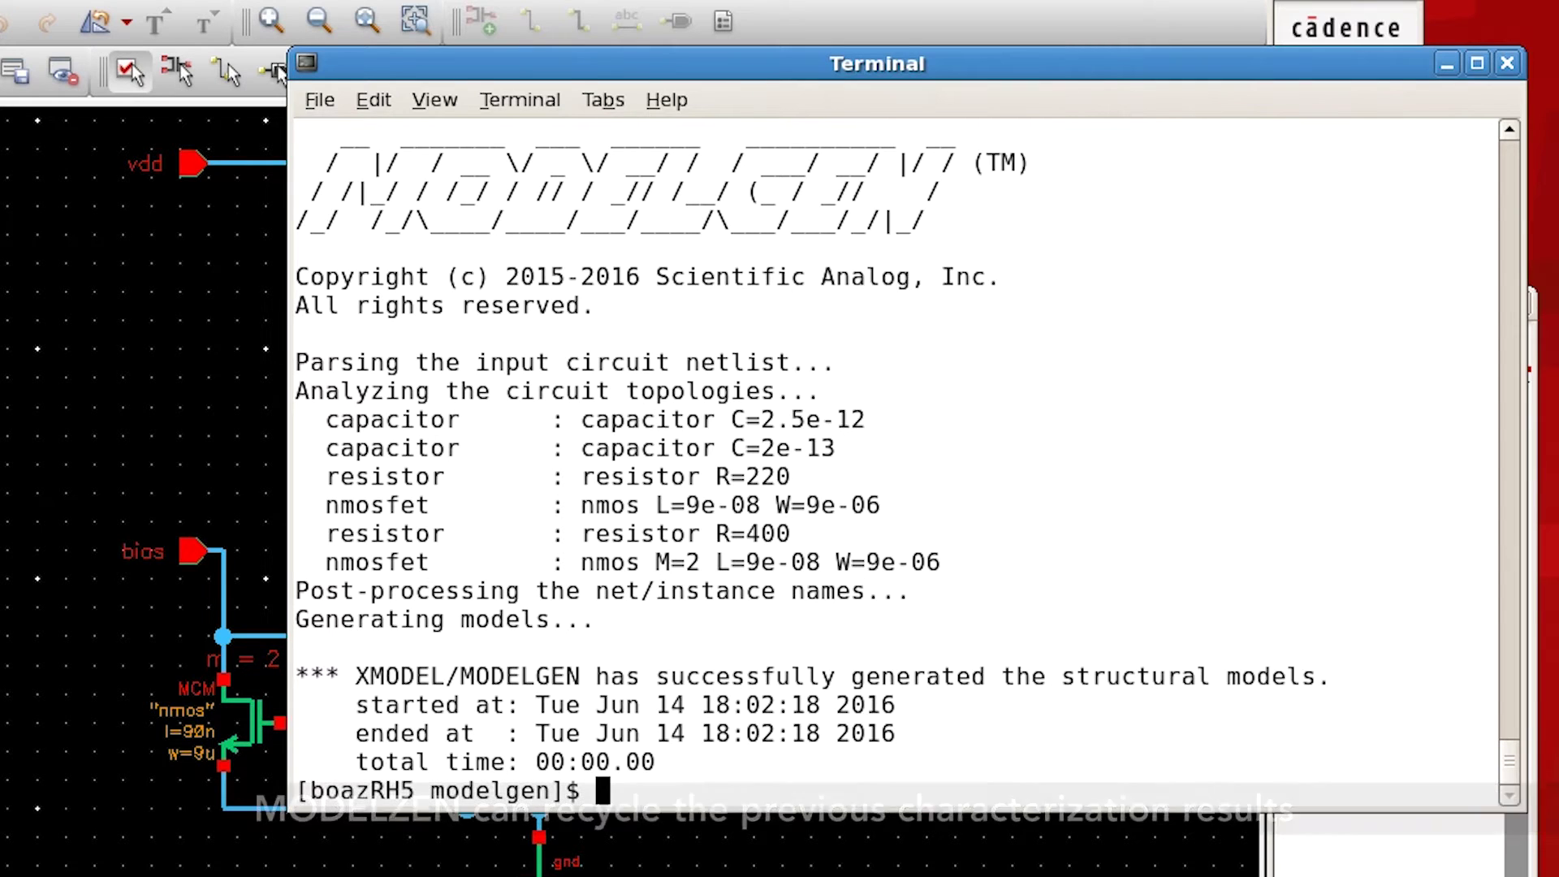
List the contents of modelgen.sim and open tech_config.py in Geany.
{"action": "type", "text": "ls modelgen.sim"}
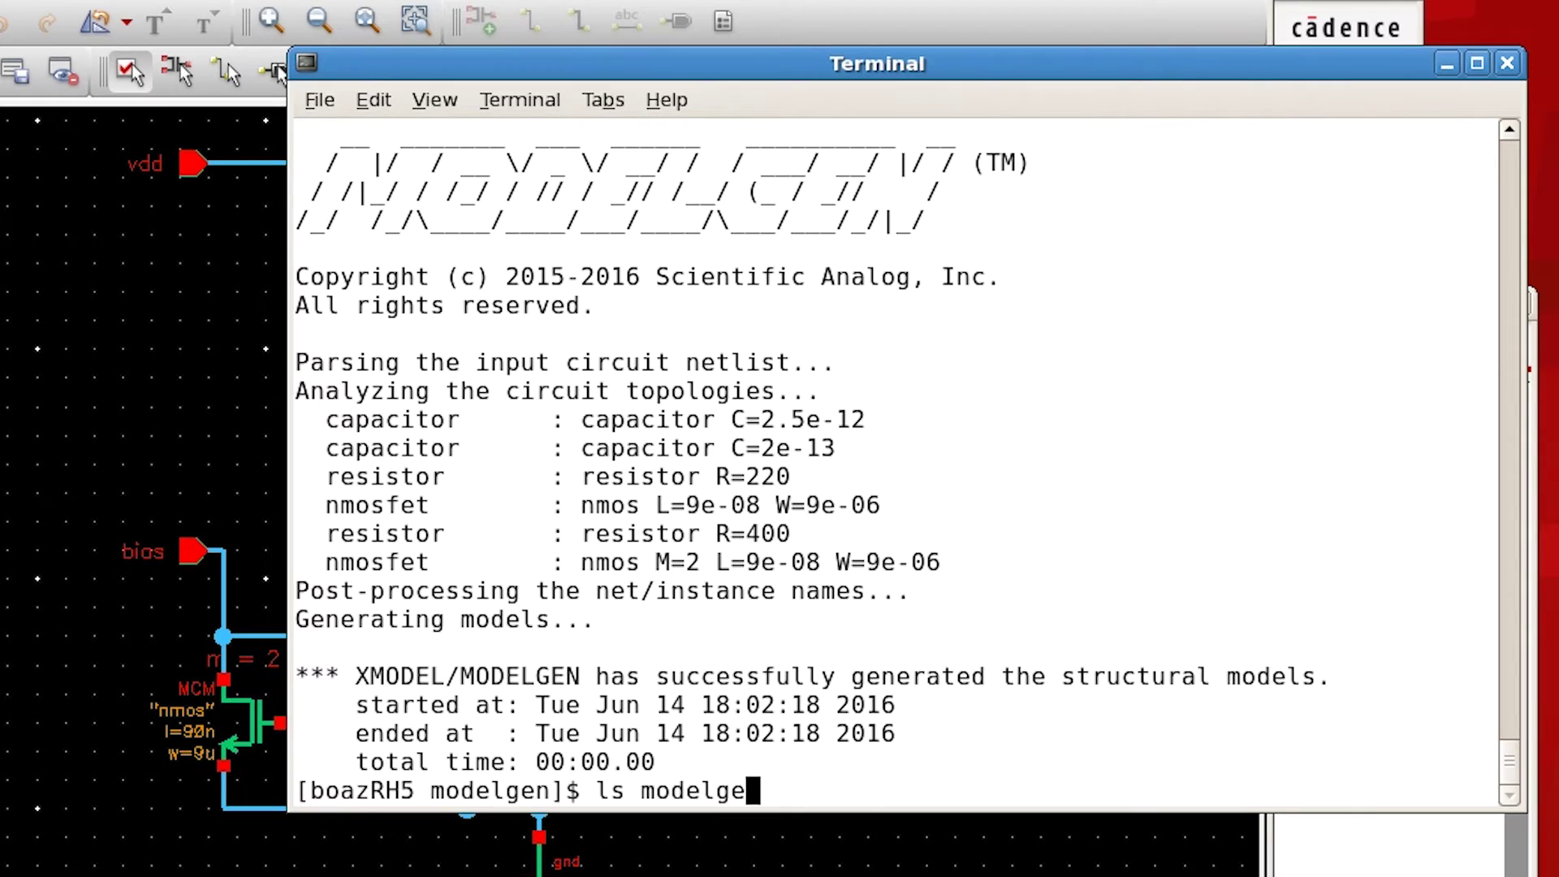
{"action": "key", "text": "Return"}
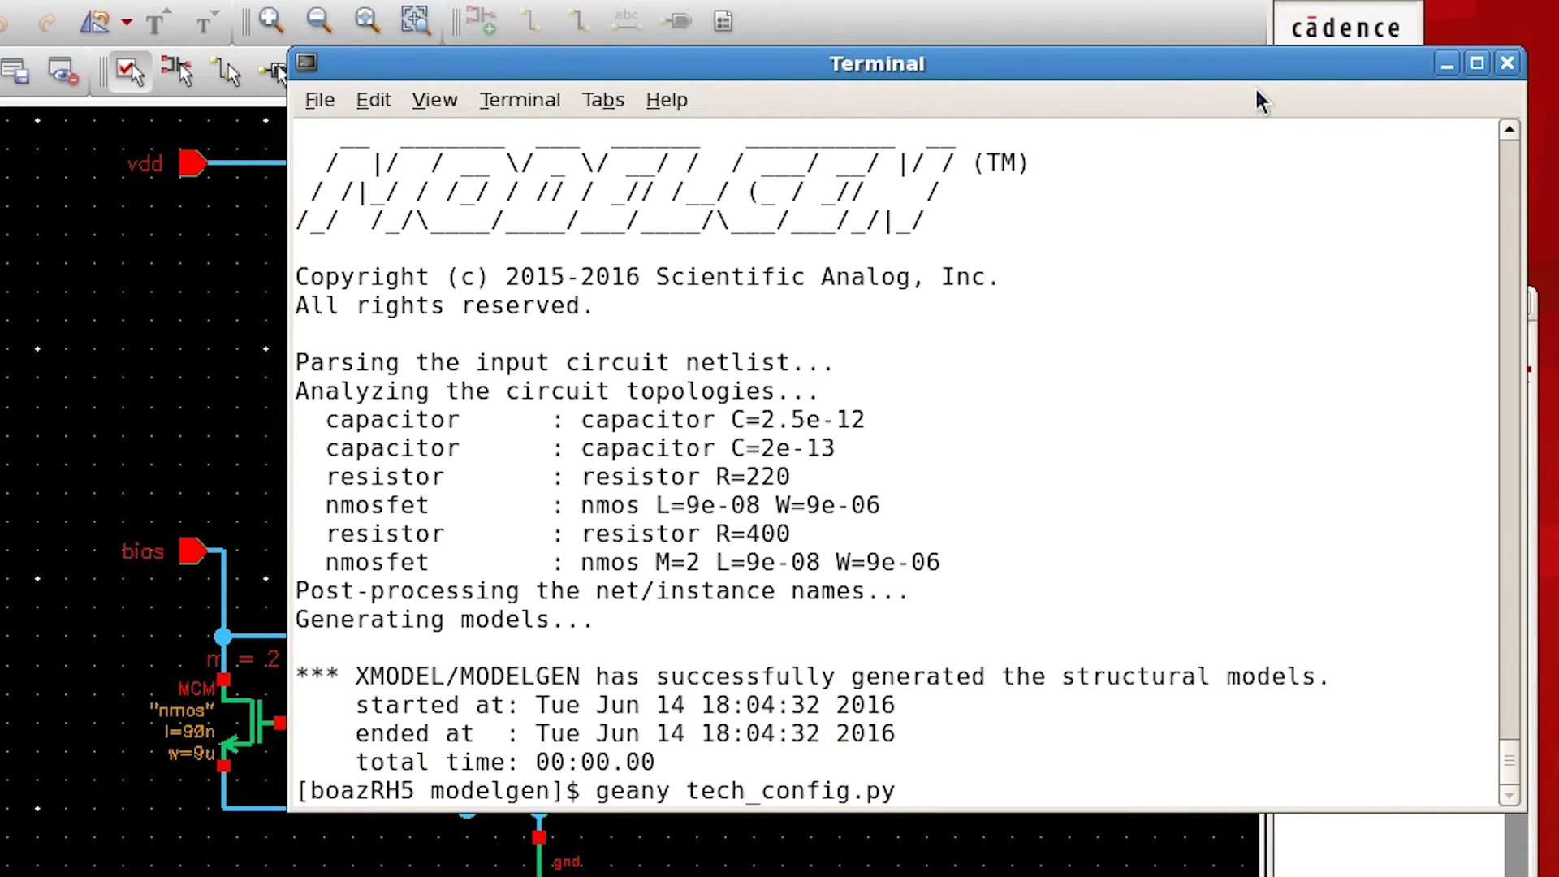
{"action": "key", "text": "Return"}
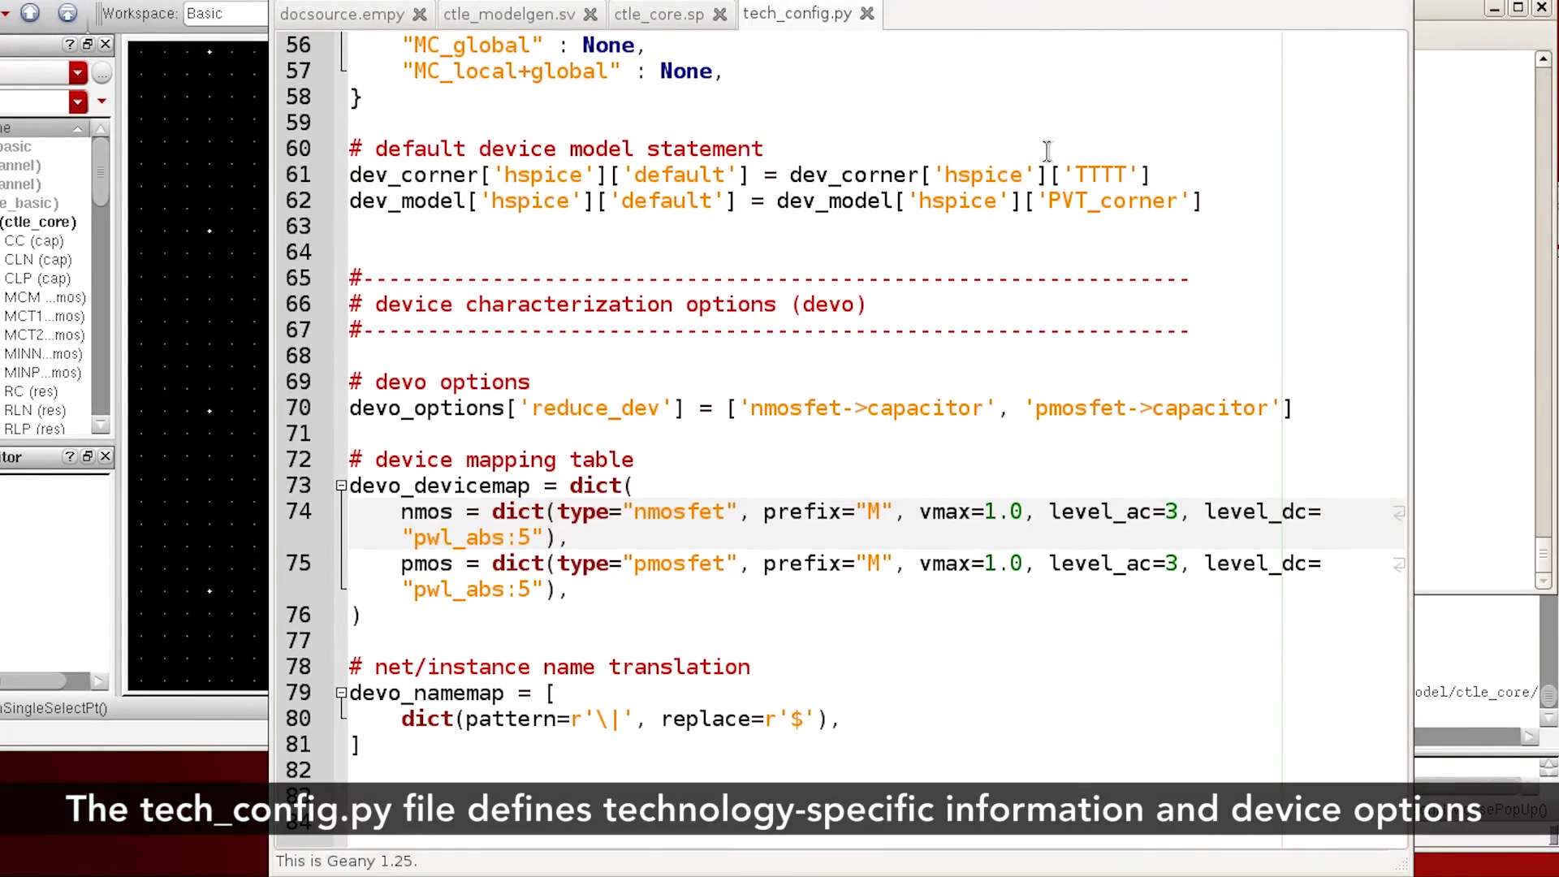
Scroll through tech_config.py to inspect the simulator, PVT corner and device-mapping sections.
{"action": "scroll", "coordinate": [1047, 146], "scroll_direction": "up", "scroll_amount": 18}
{"action": "scroll", "coordinate": [1047, 151], "scroll_direction": "down", "scroll_amount": 6}
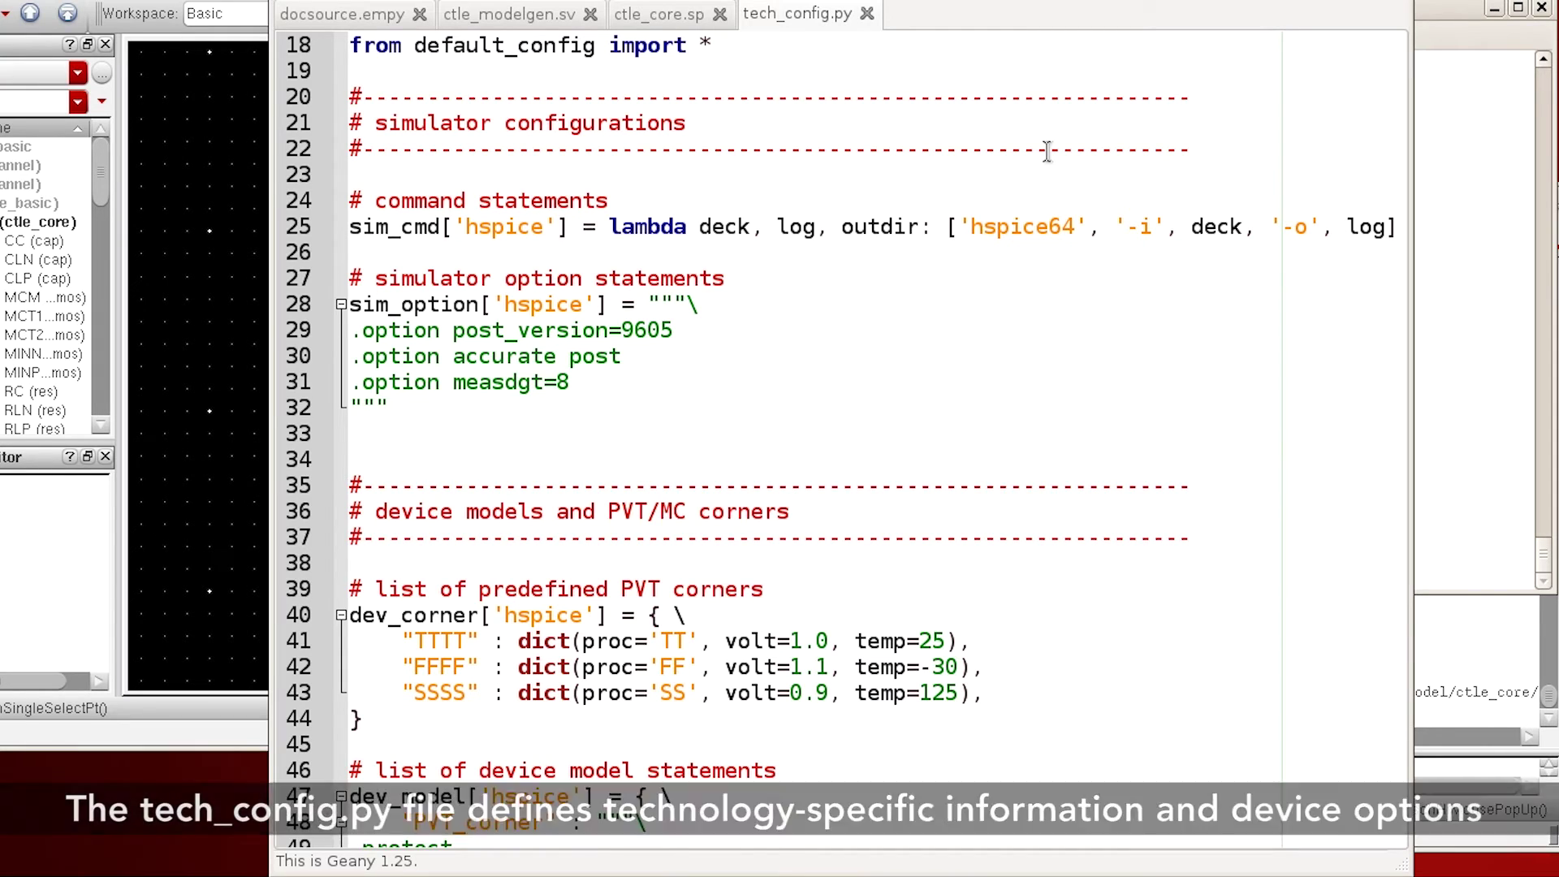
{"action": "scroll", "coordinate": [1046, 151], "scroll_direction": "down", "scroll_amount": 5}
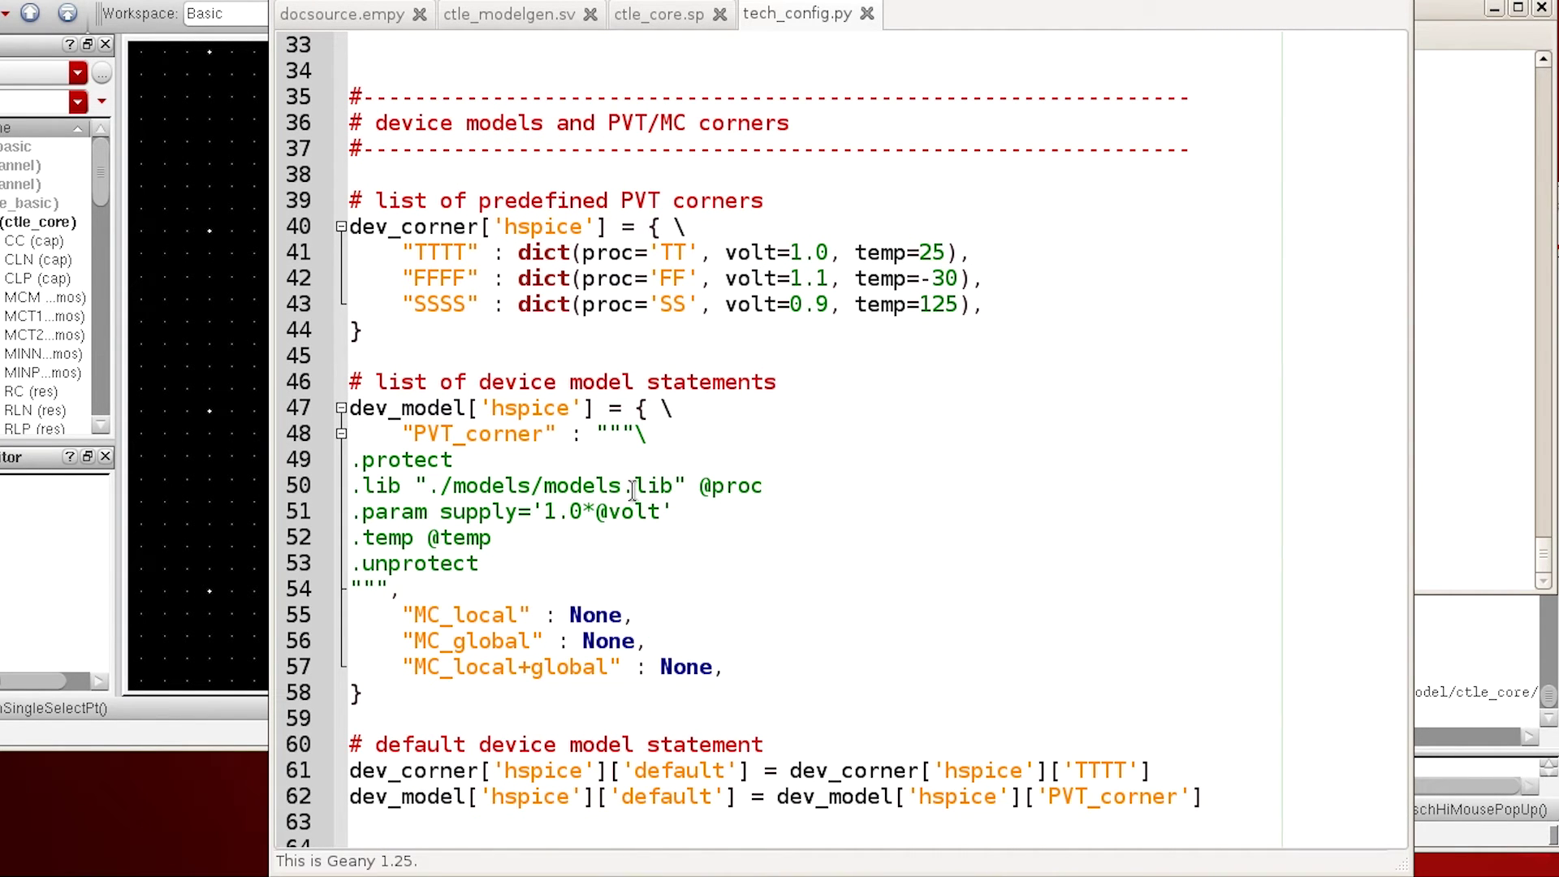
{"action": "scroll", "coordinate": [632, 487], "scroll_direction": "down", "scroll_amount": 8}
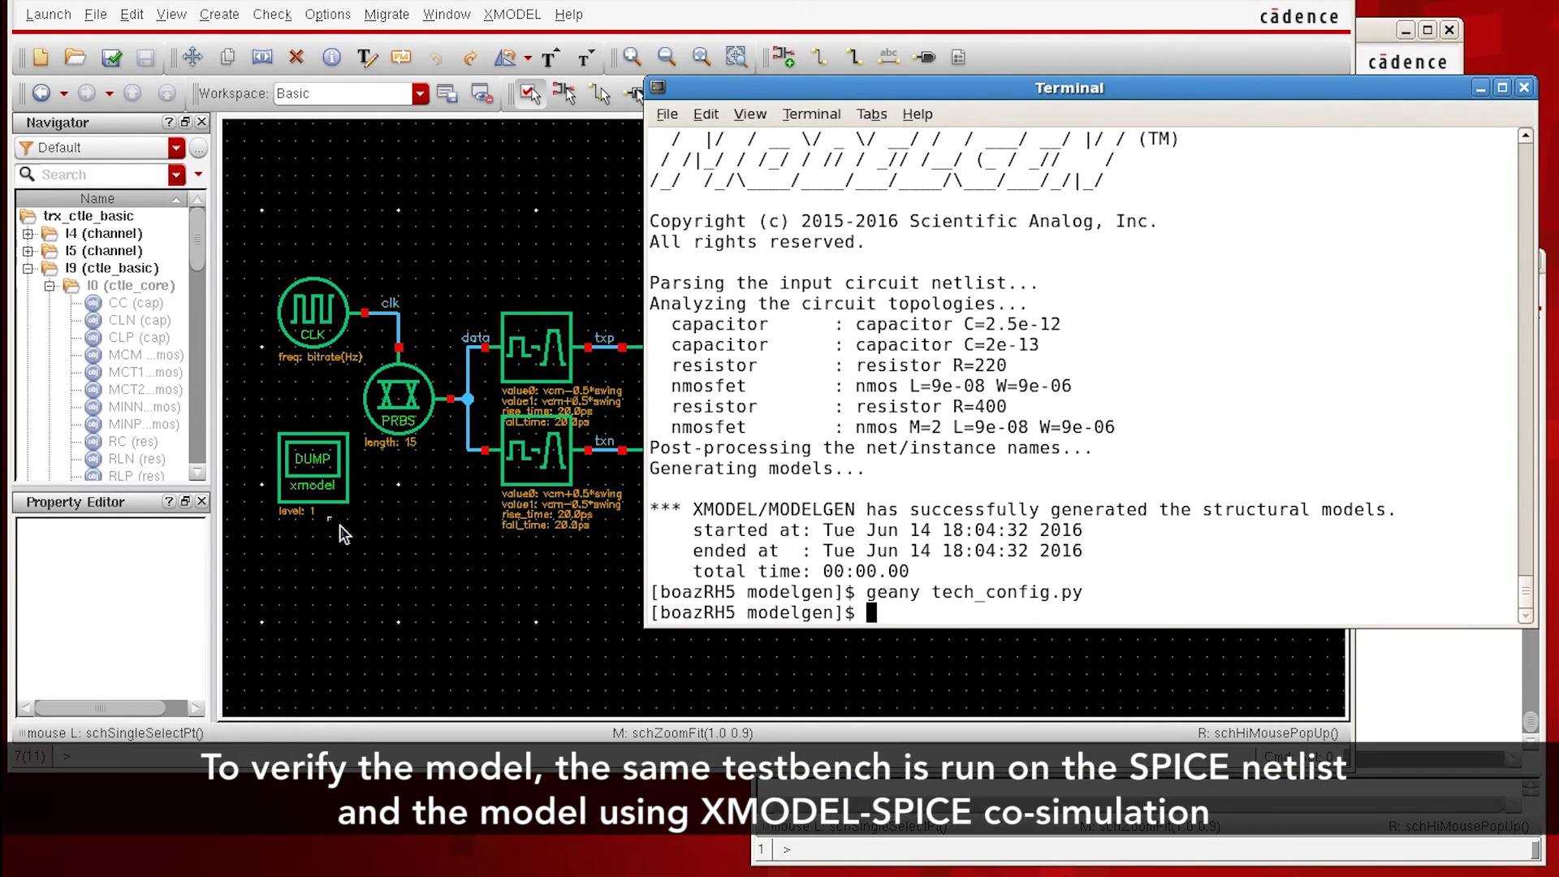
Raise the trx_ctle_basic testbench schematic in front of the terminal.
{"action": "left_click", "coordinate": [378, 552]}
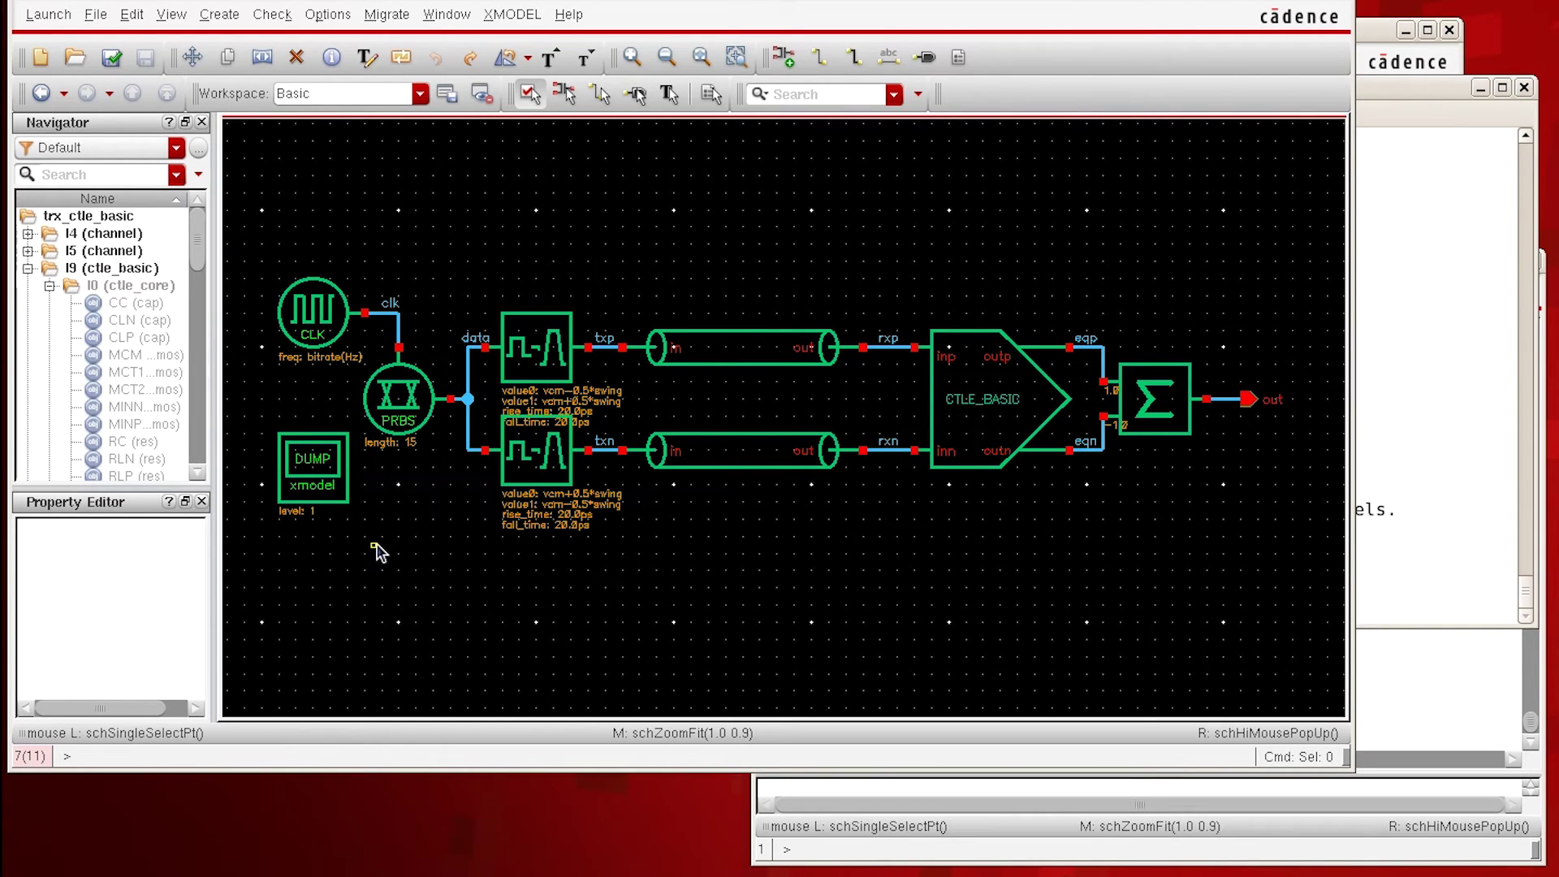
{"action": "left_click", "coordinate": [511, 15]}
Set up an XMODEL simulation run using the tb_modelgen testbench cellview.
{"action": "left_click", "coordinate": [542, 166]}
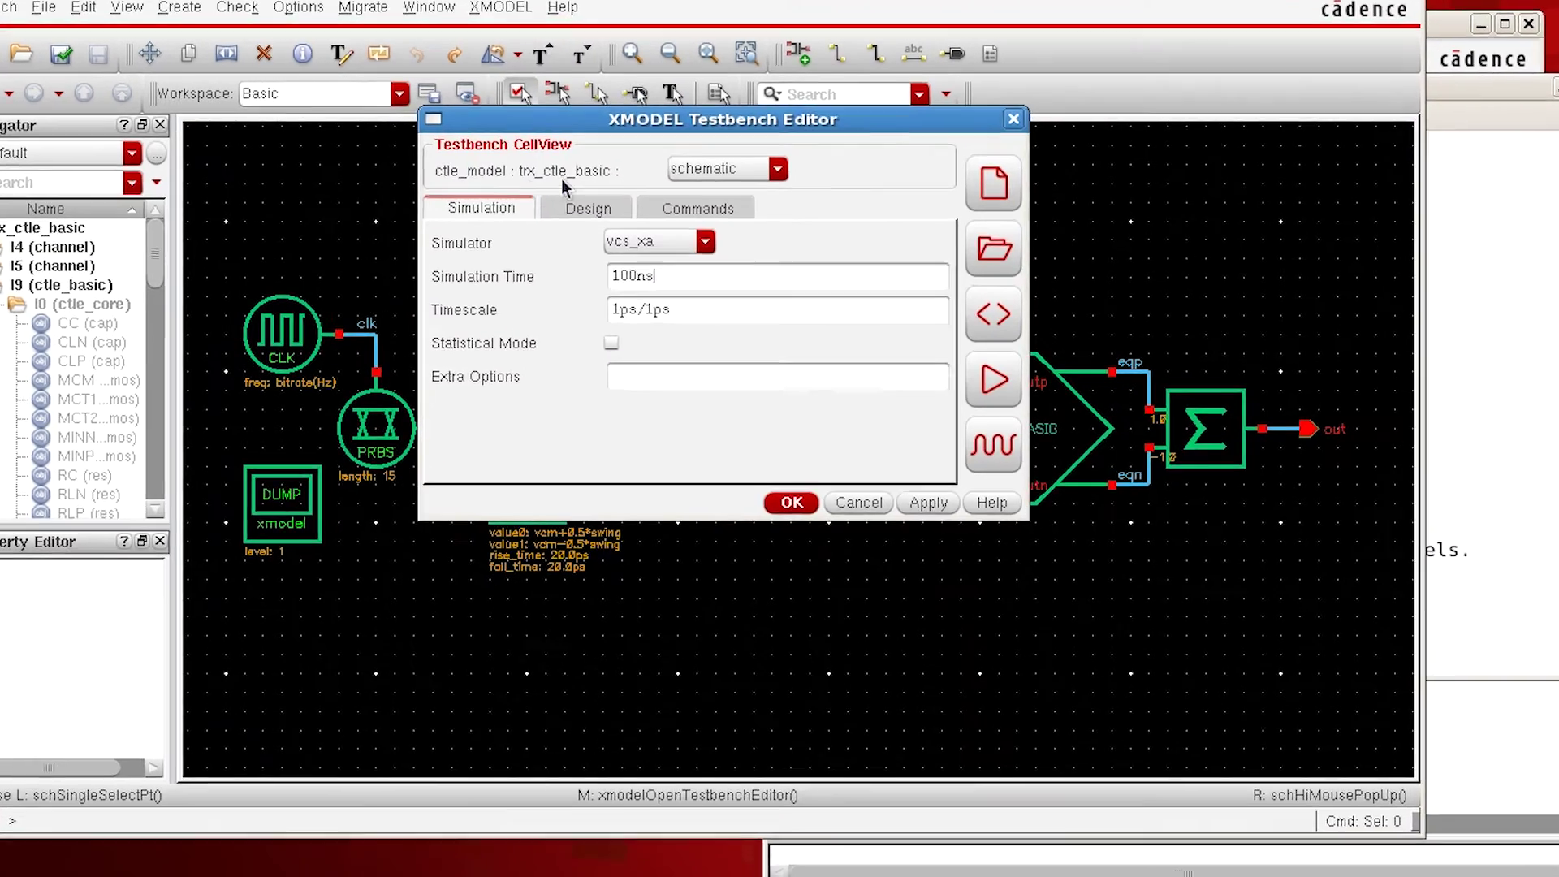
{"action": "left_click", "coordinate": [737, 155]}
{"action": "left_click", "coordinate": [804, 202]}
{"action": "left_click", "coordinate": [805, 202]}
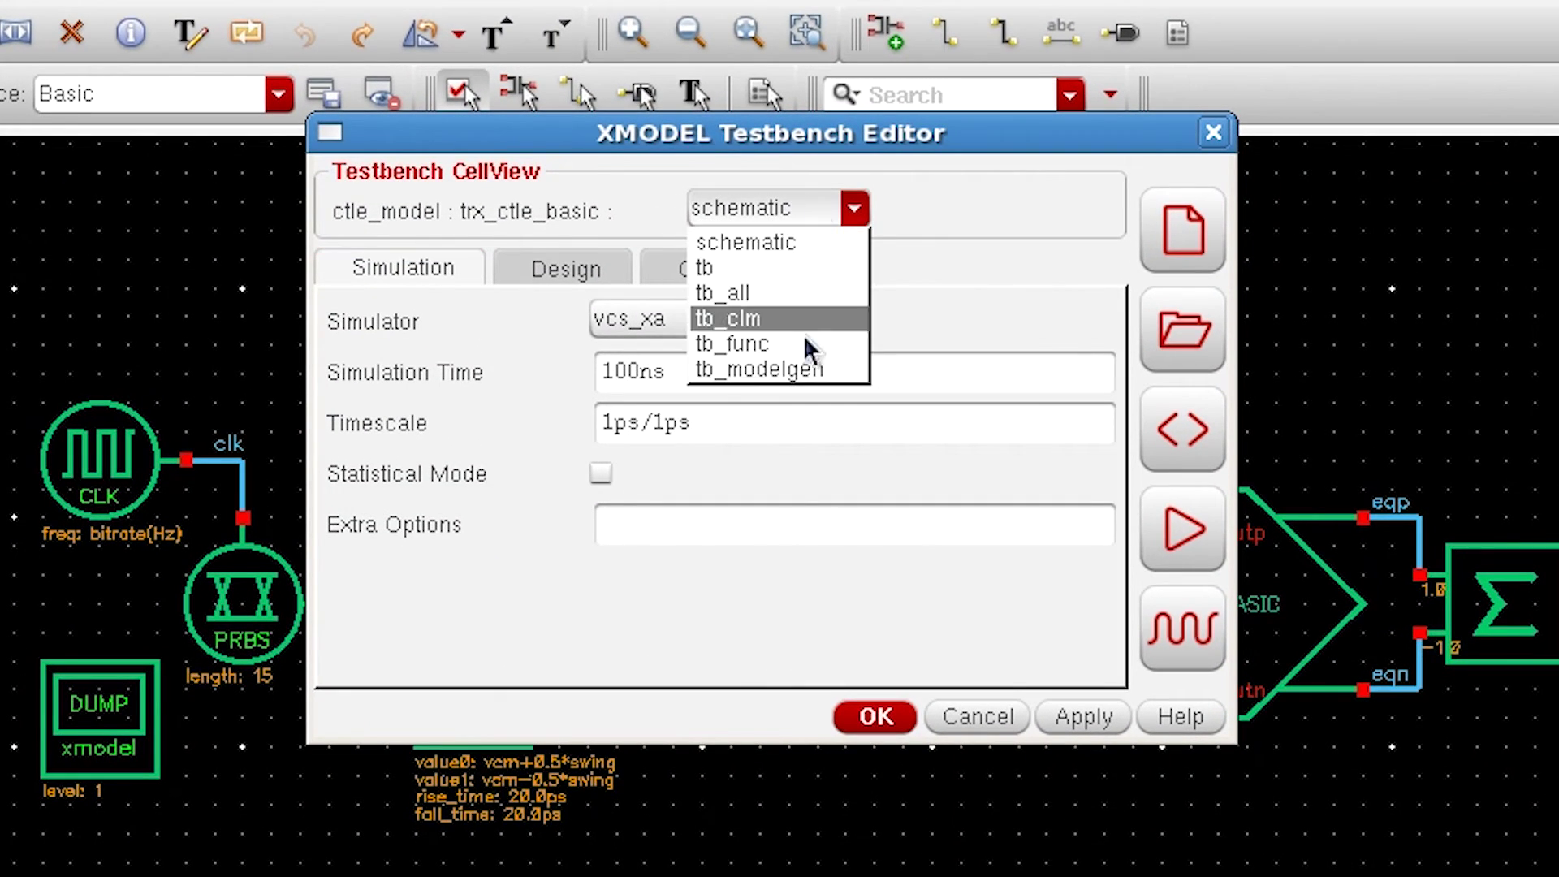
{"action": "left_click", "coordinate": [808, 372]}
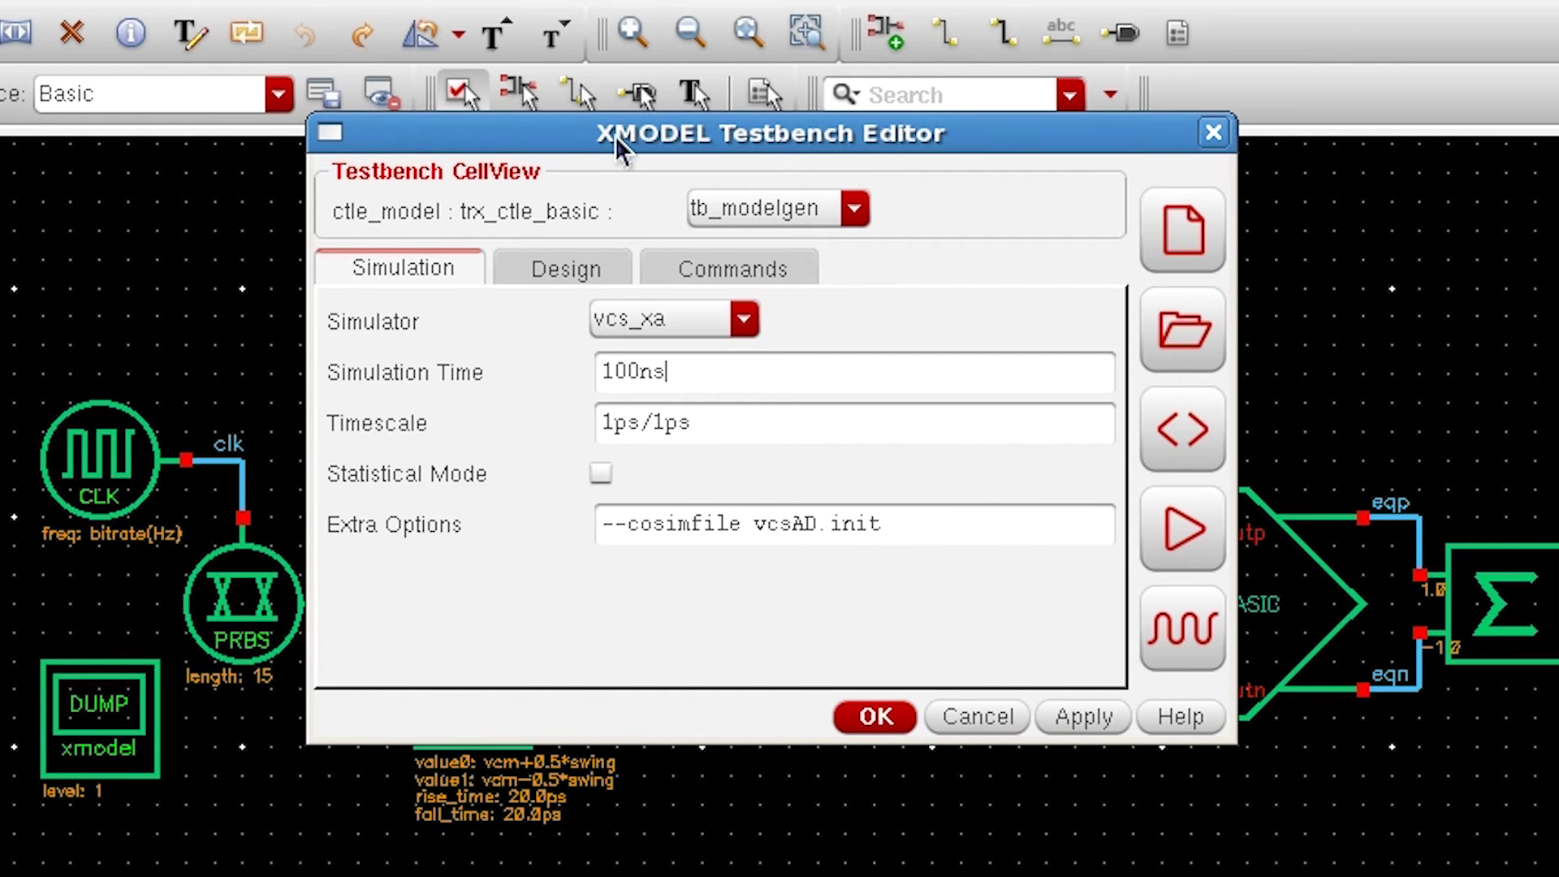
Run the tb_modelgen co-simulation to completion and open its results in XWave.
{"action": "left_click_drag", "start_coordinate": [592, 135], "coordinate": [288, 150]}
{"action": "left_click", "coordinate": [1182, 612]}
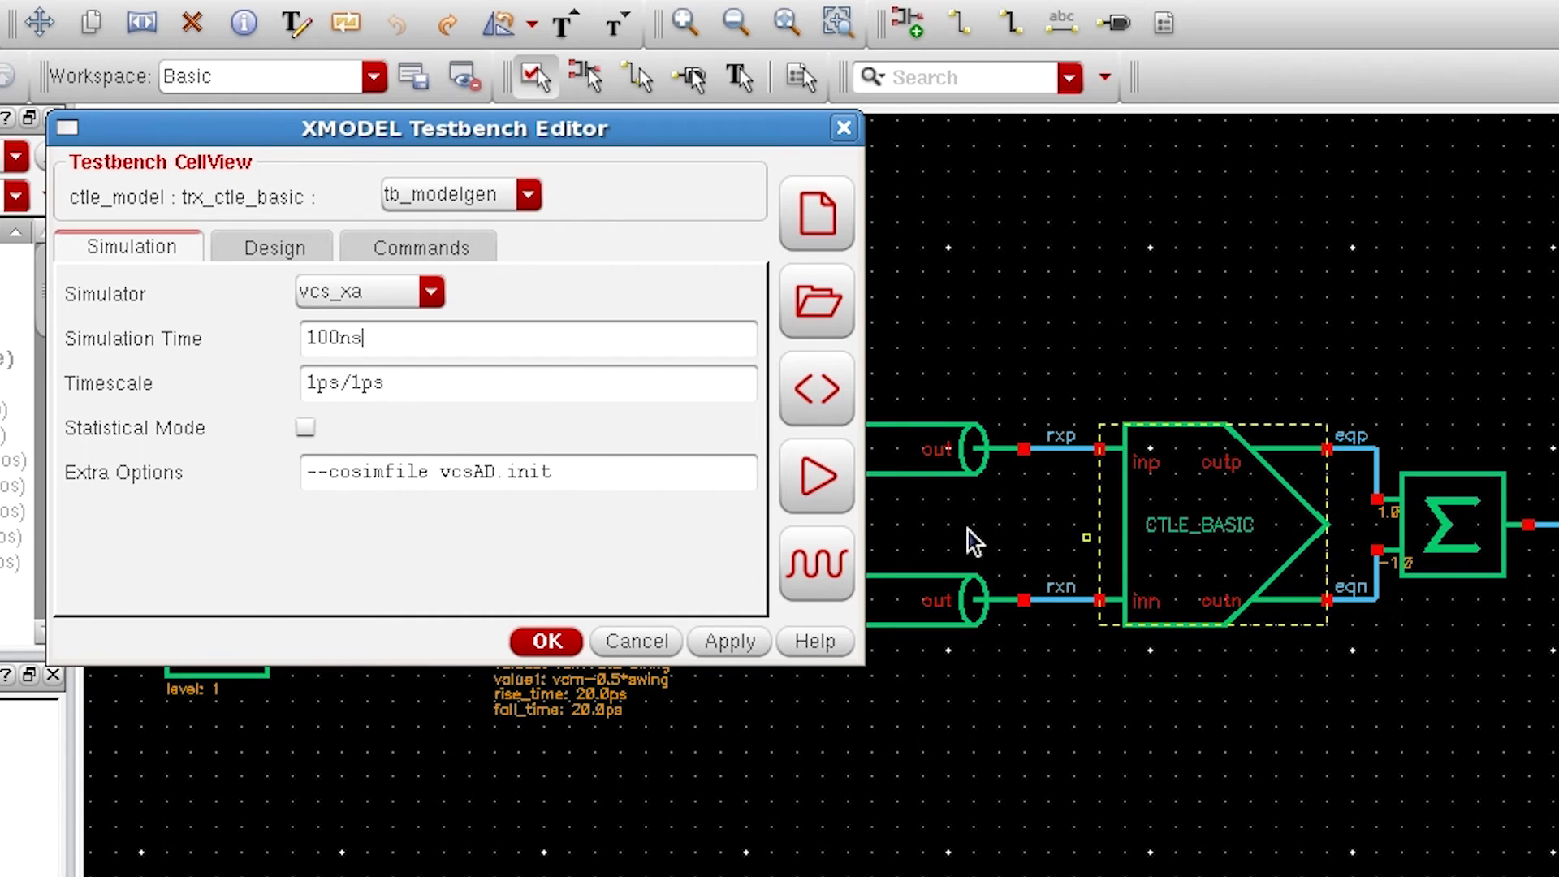
{"action": "left_click", "coordinate": [819, 479]}
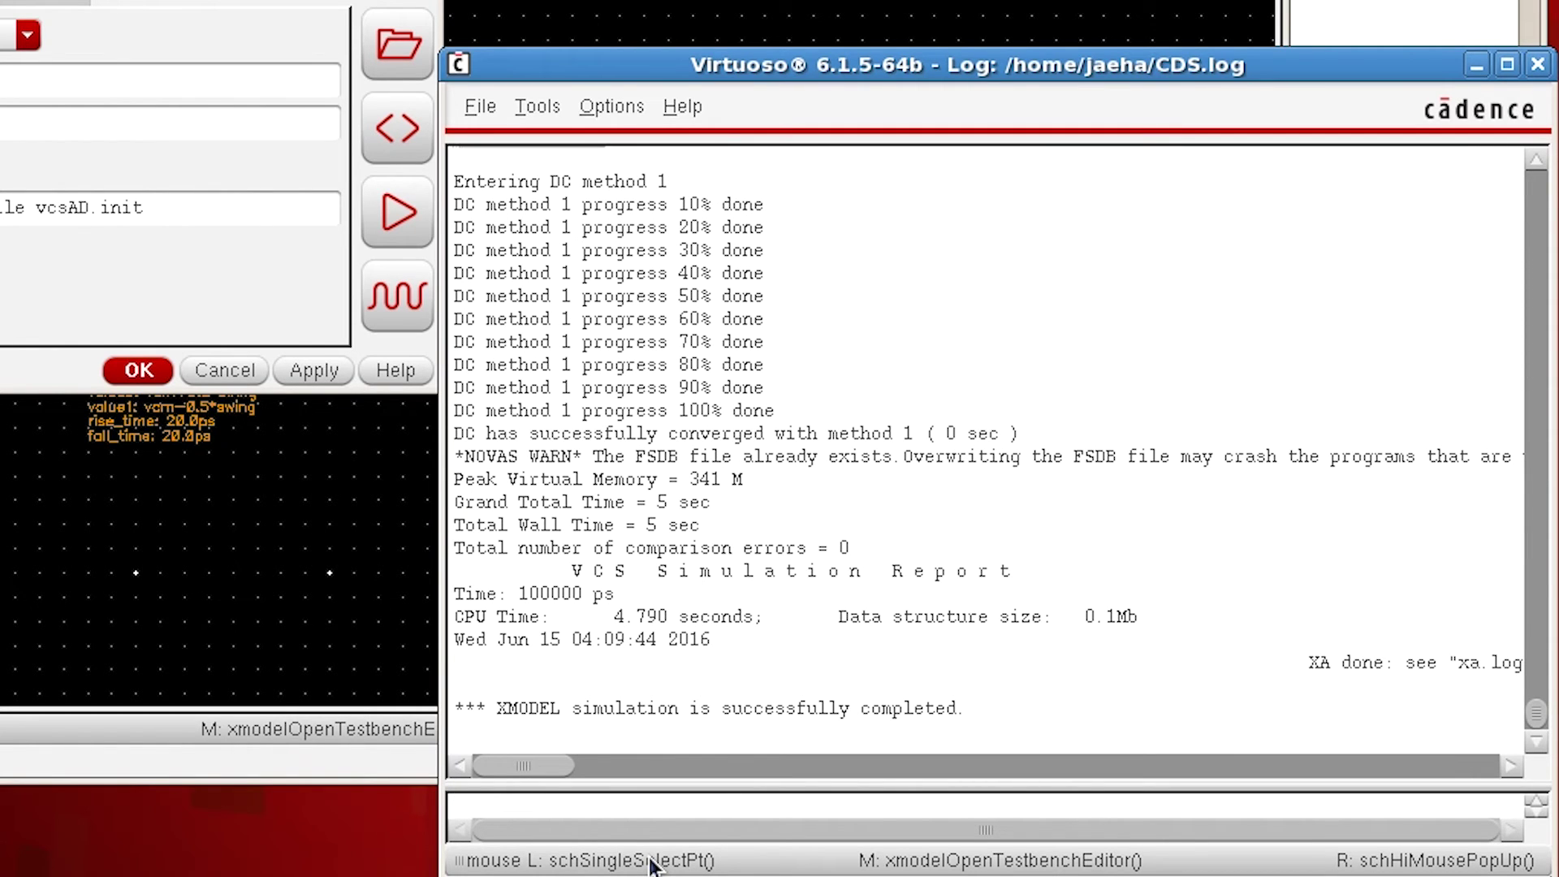
{"action": "left_click", "coordinate": [398, 315]}
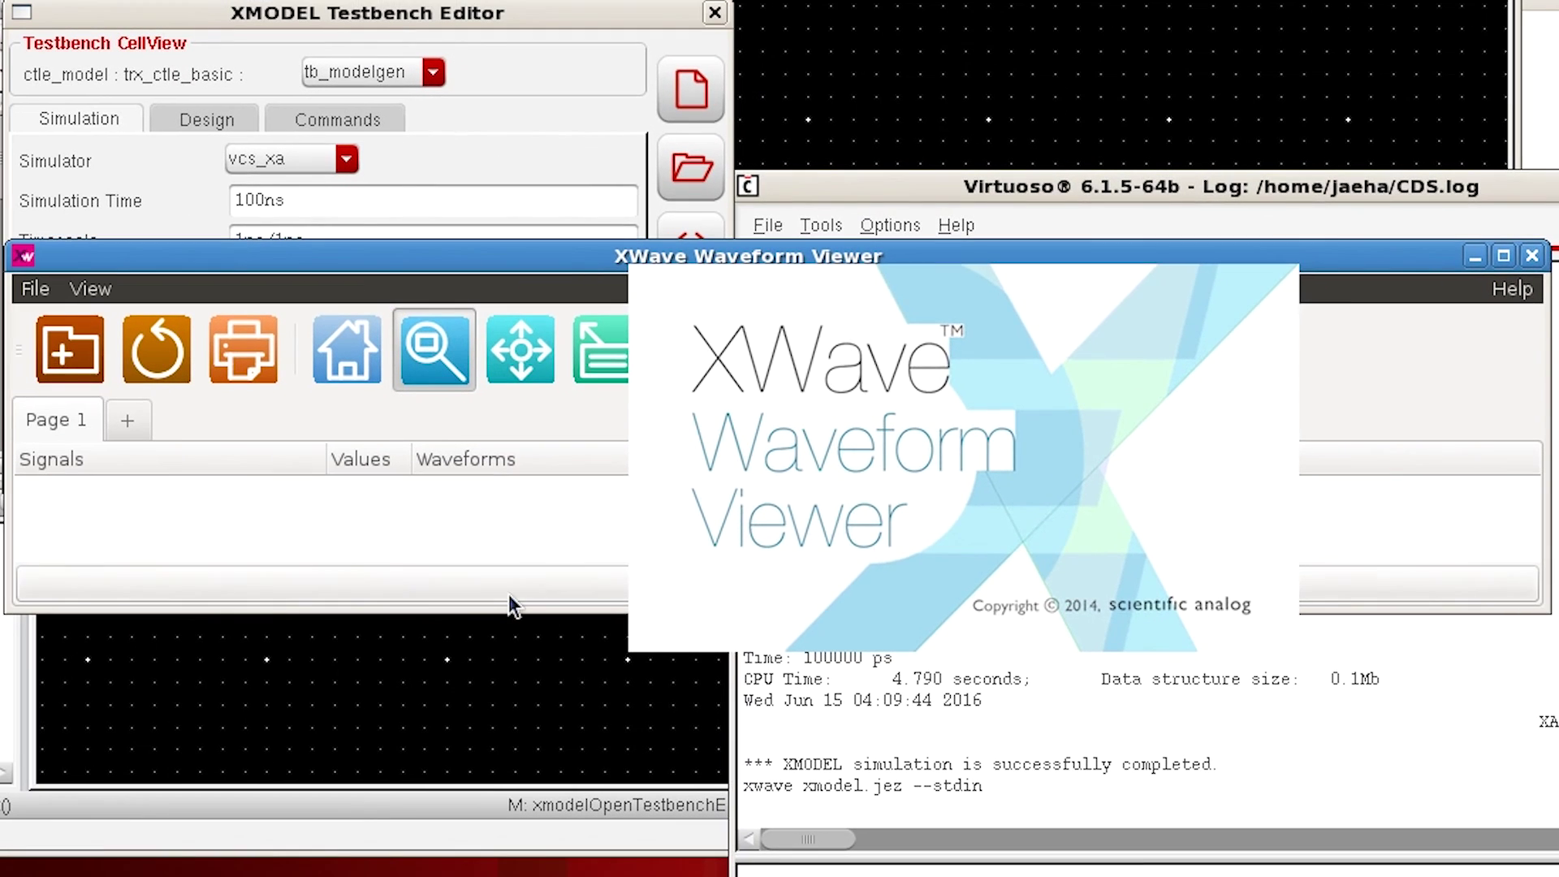
Add the out signals of trx_ctle_basic and trx_ctle_modelgen as stacked waveforms.
{"action": "left_click", "coordinate": [508, 595]}
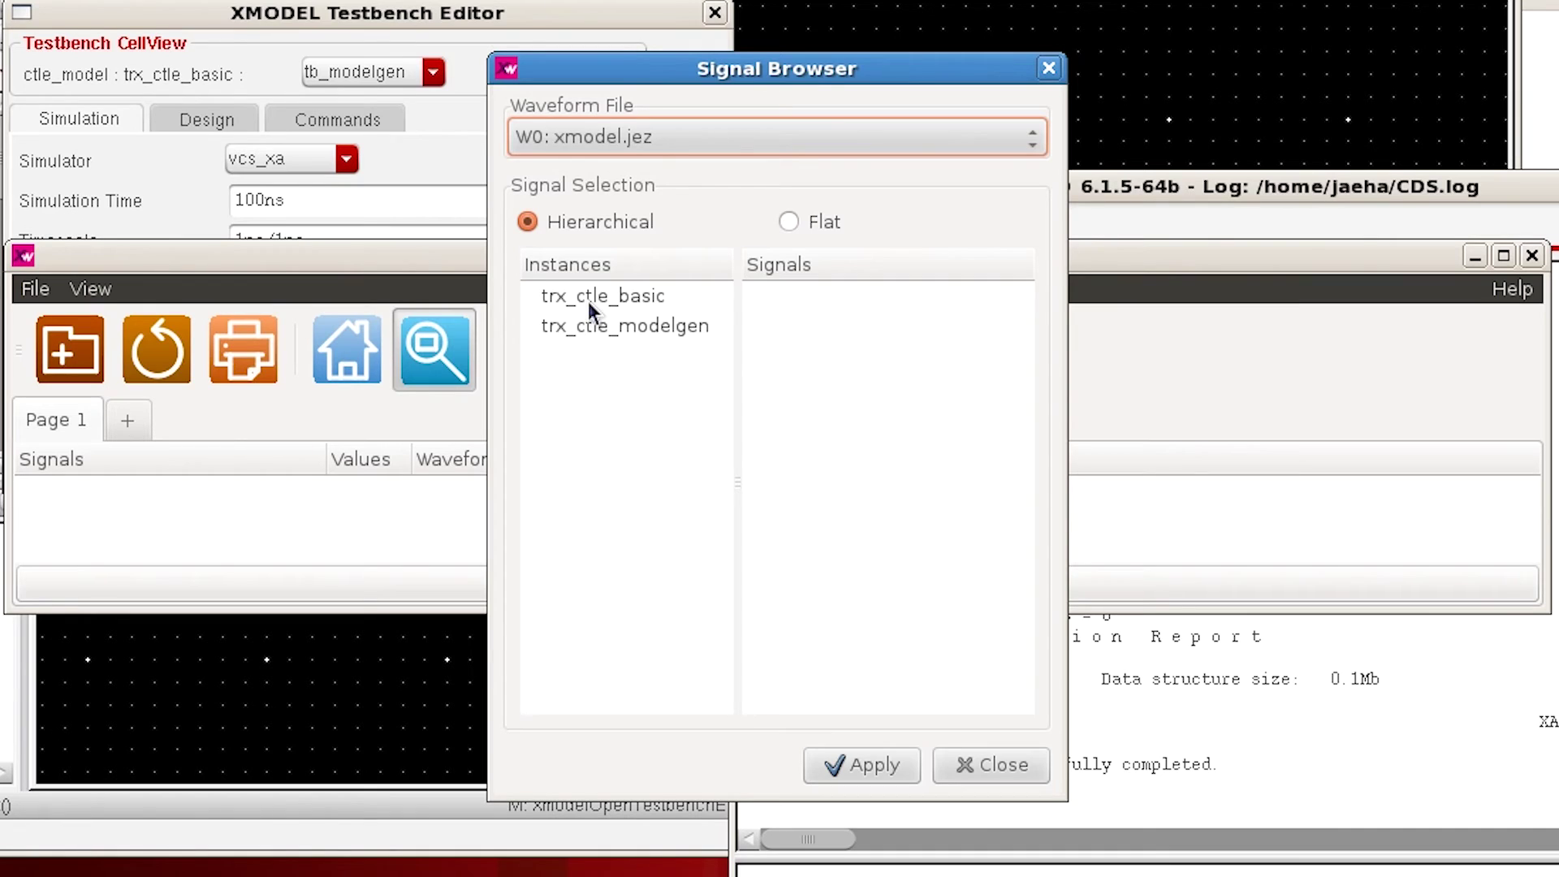
{"action": "left_click", "coordinate": [588, 301]}
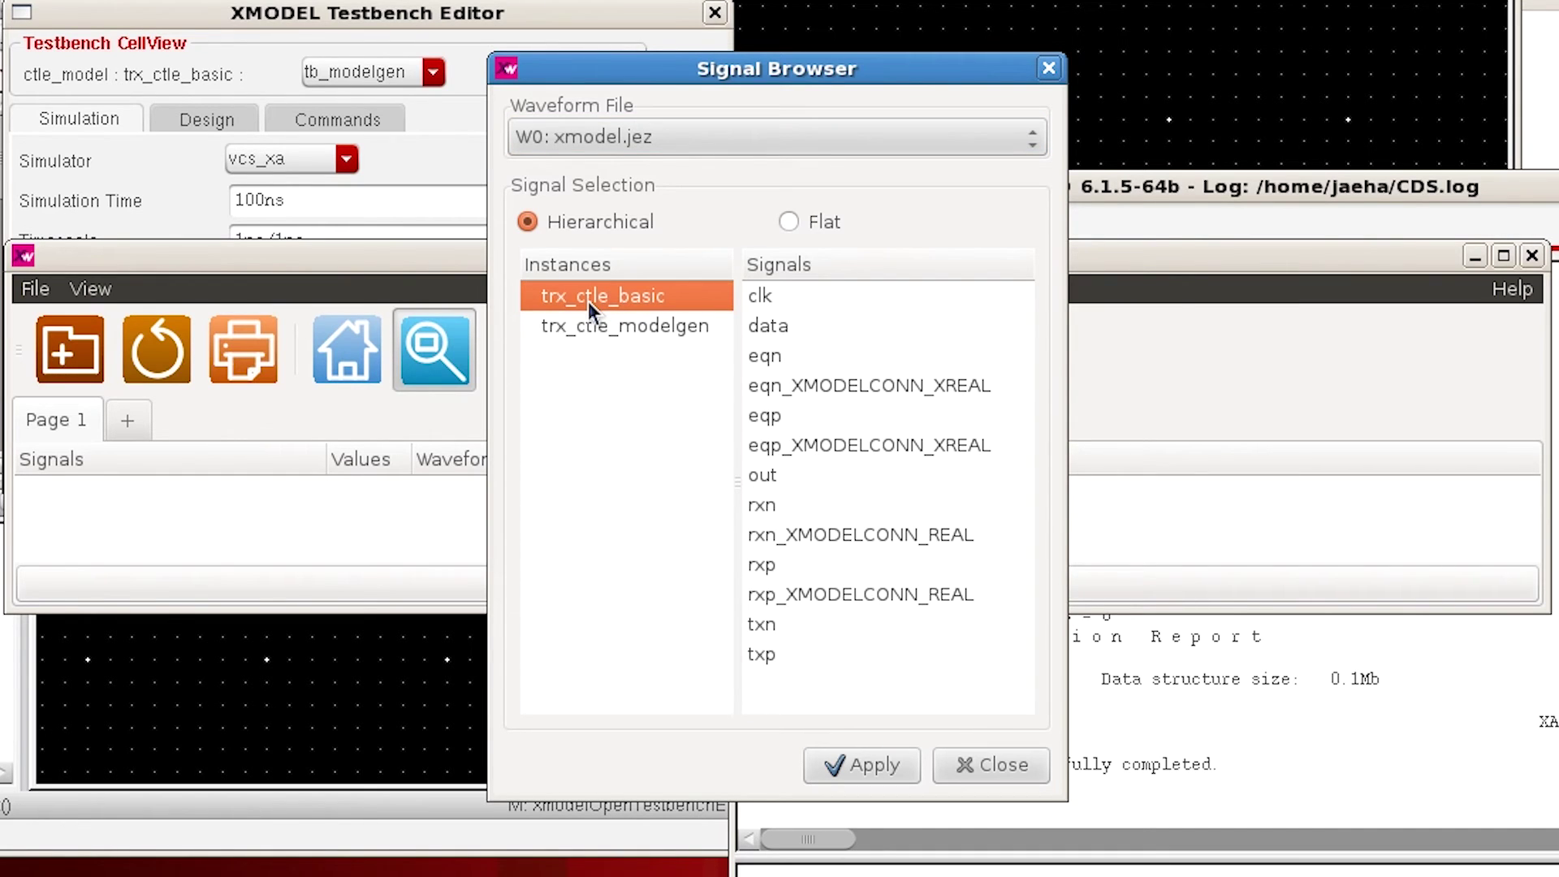
{"action": "left_click", "coordinate": [841, 479]}
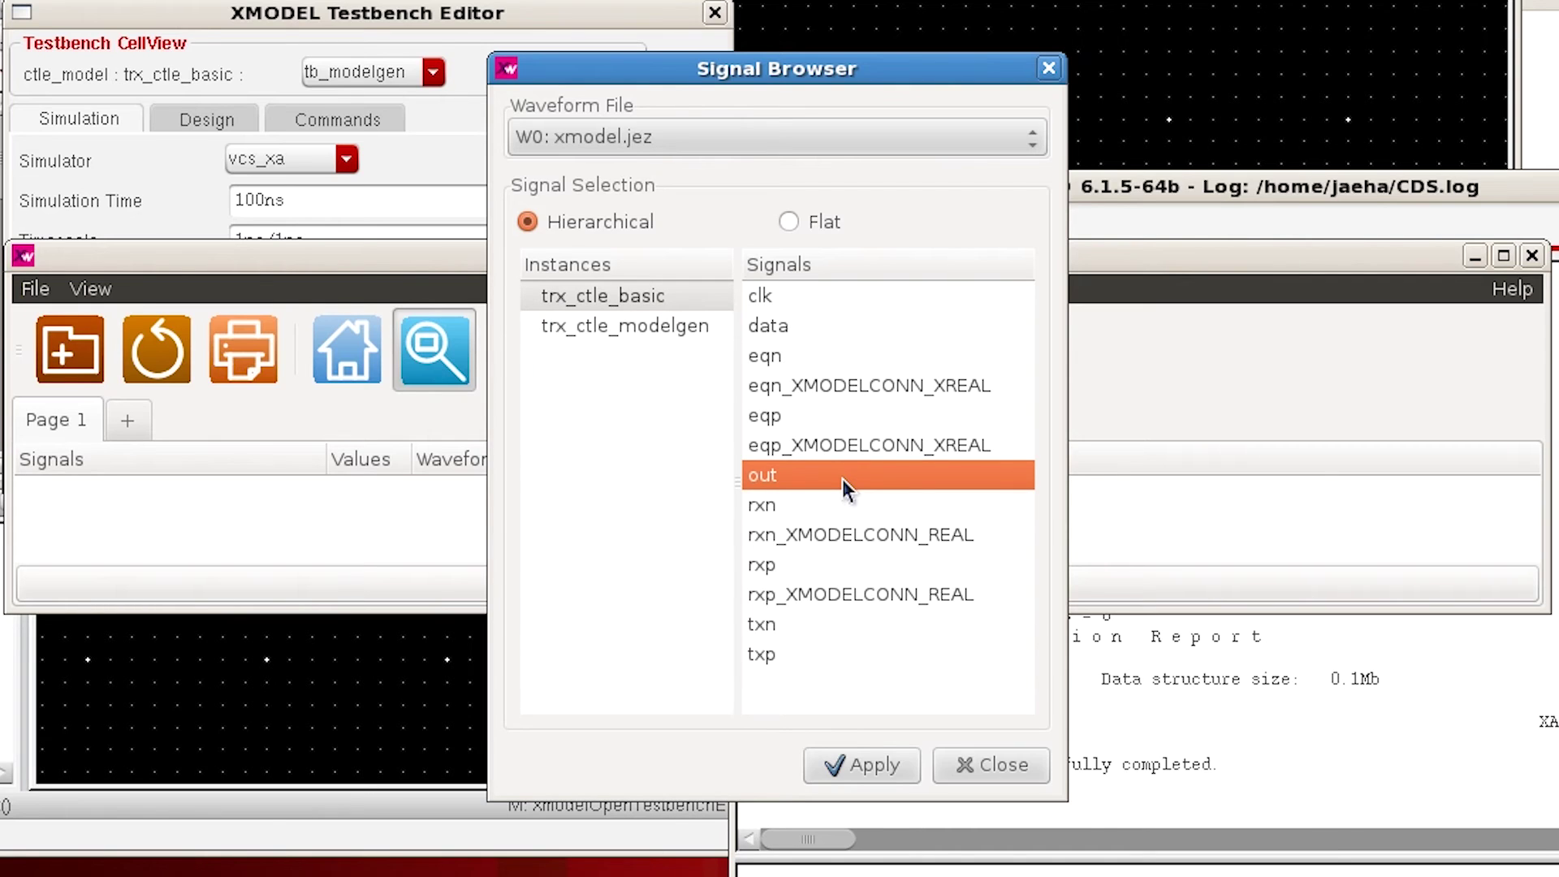
{"action": "double_click", "coordinate": [841, 479]}
{"action": "left_click", "coordinate": [696, 335]}
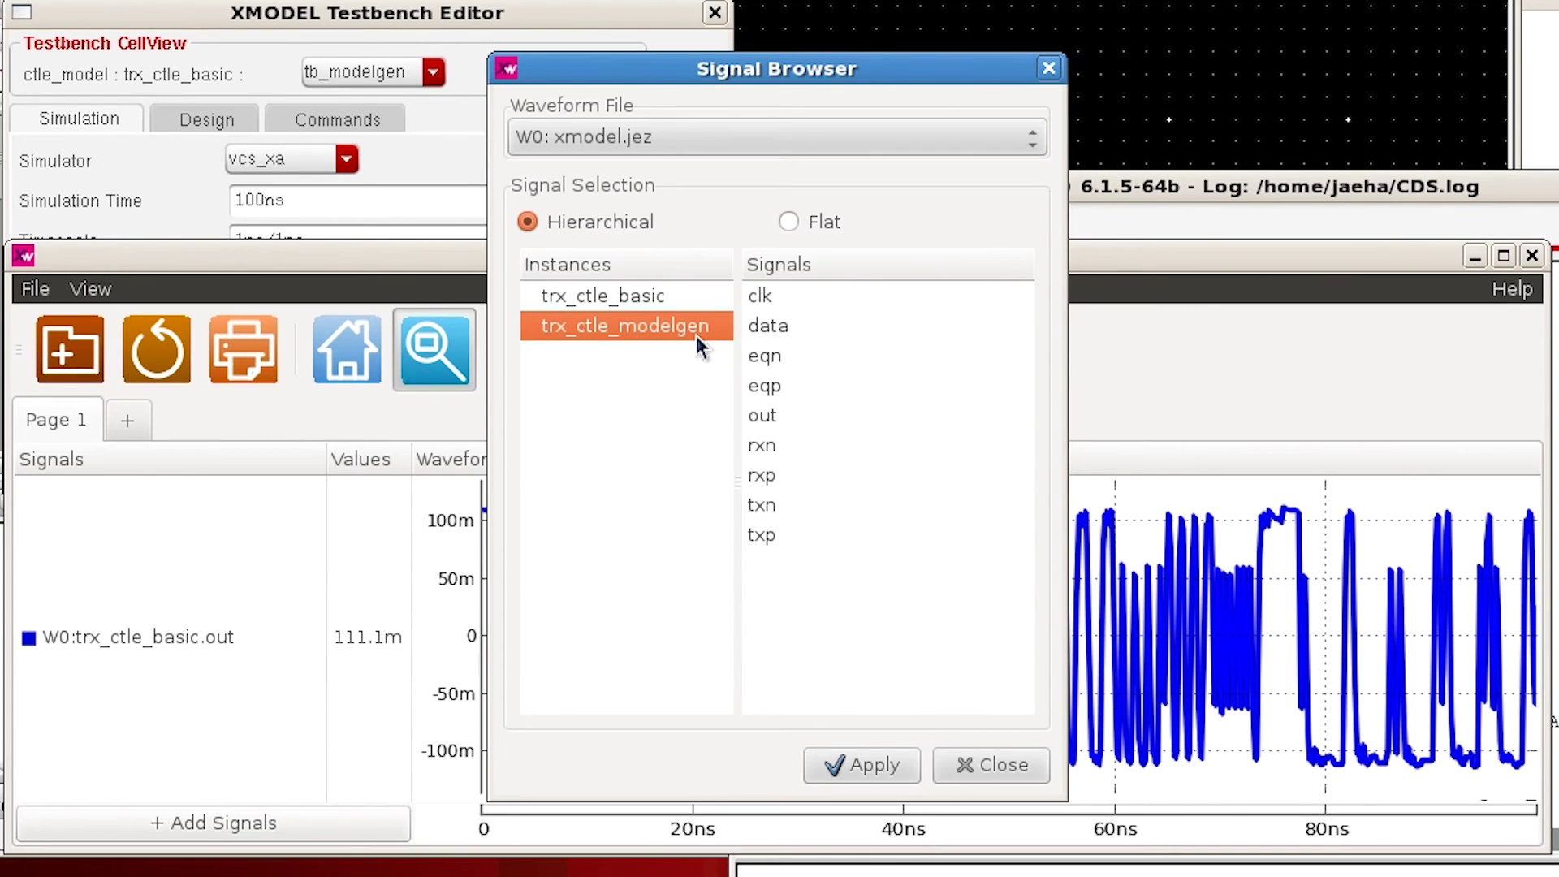
{"action": "double_click", "coordinate": [763, 417]}
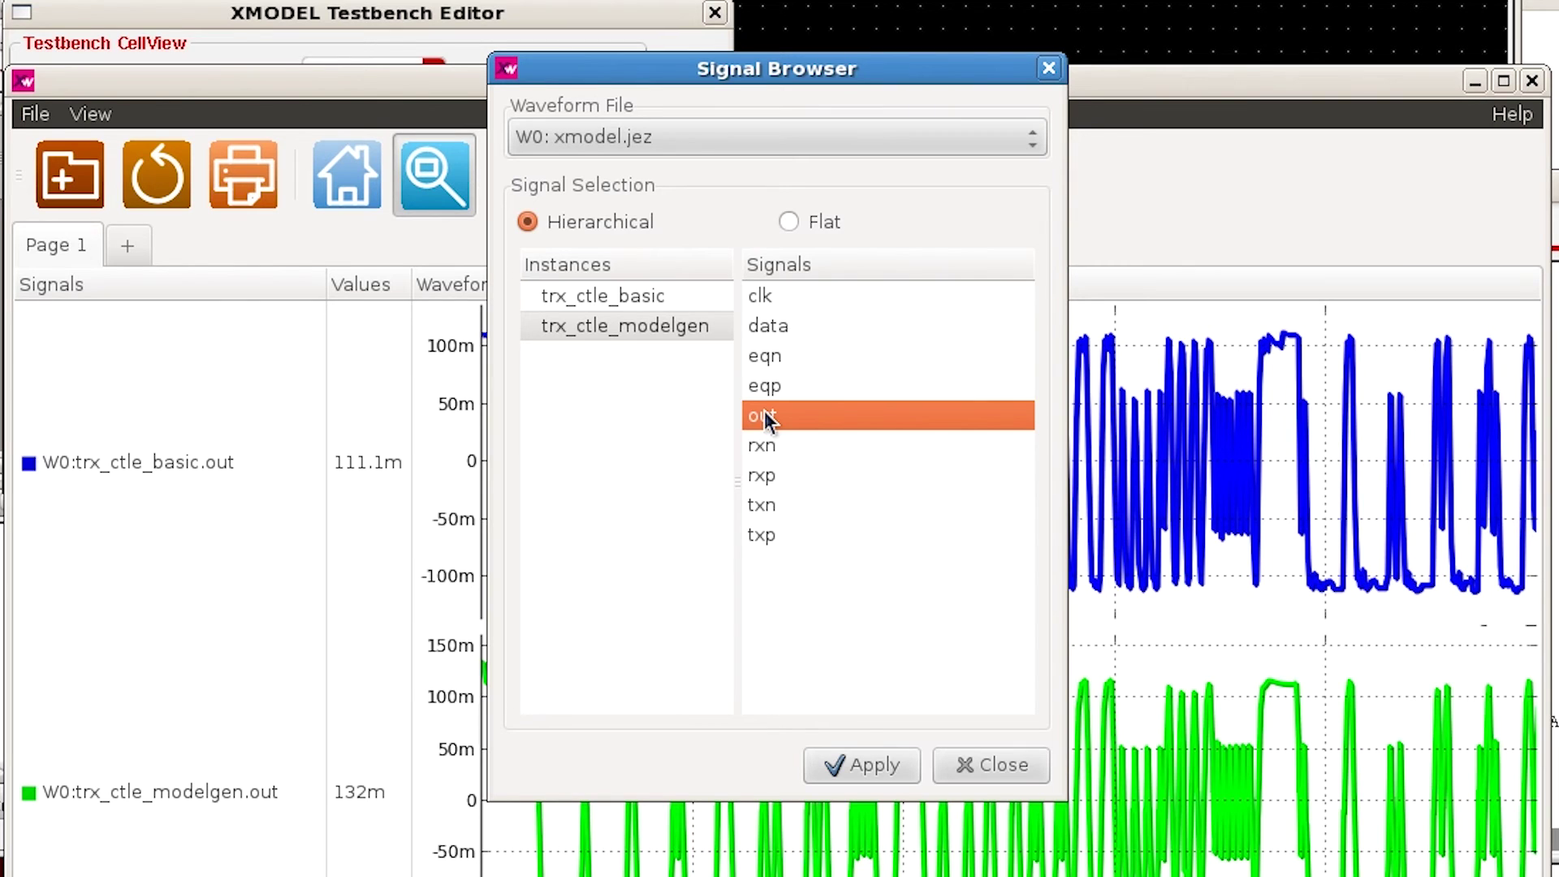
{"action": "left_click", "coordinate": [981, 753]}
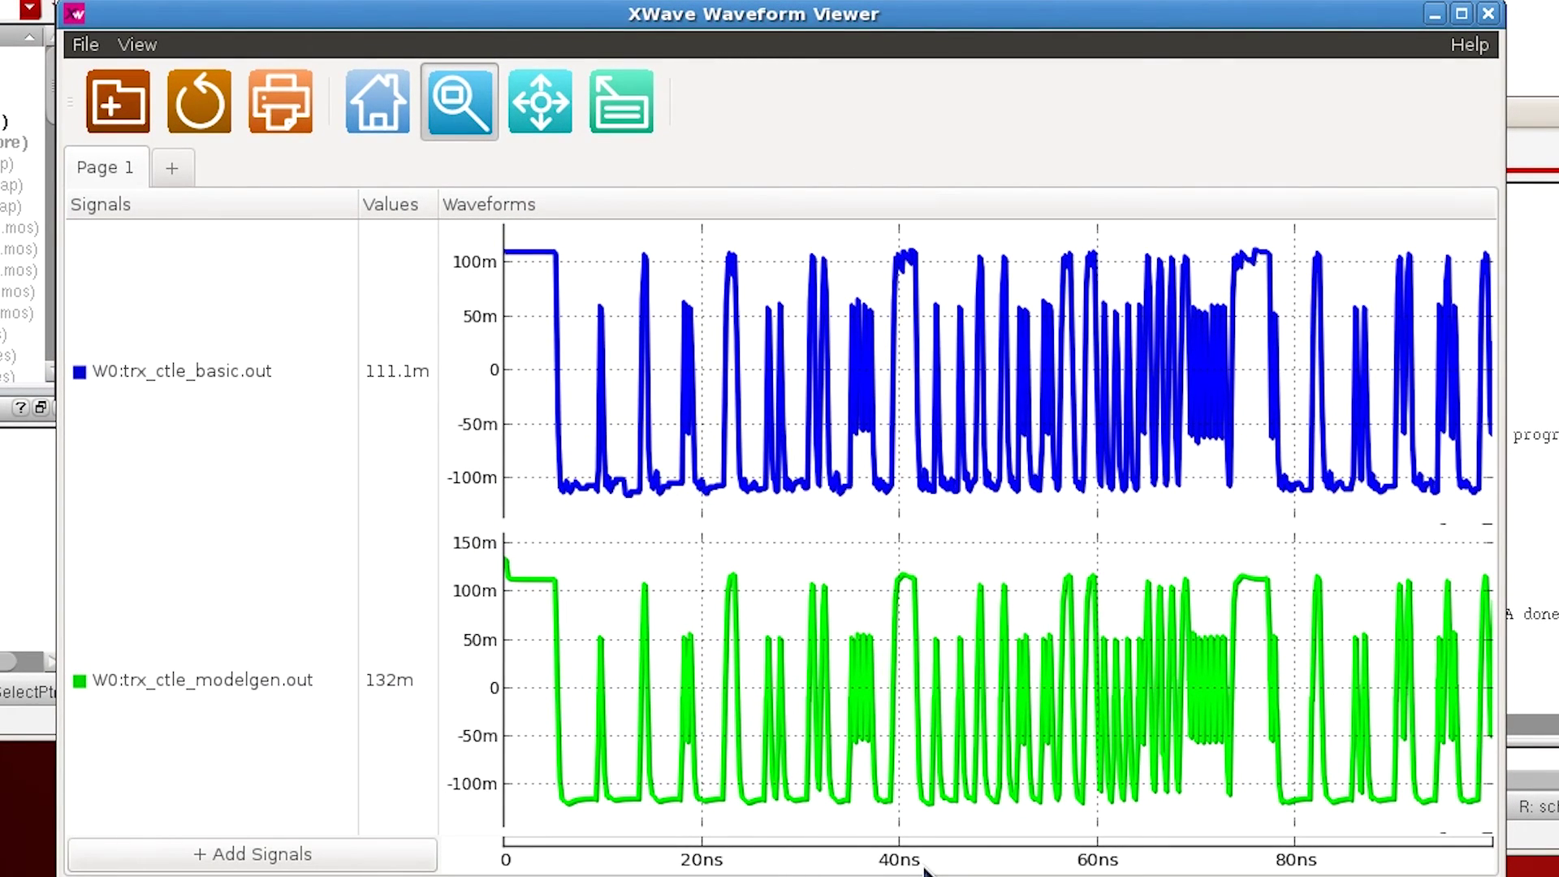
Zoom to about 42–70 ns, overlay modelgen out on basic out, then split and zoom to 54–57.7 ns.
{"action": "left_click_drag", "start_coordinate": [925, 867], "coordinate": [1195, 864]}
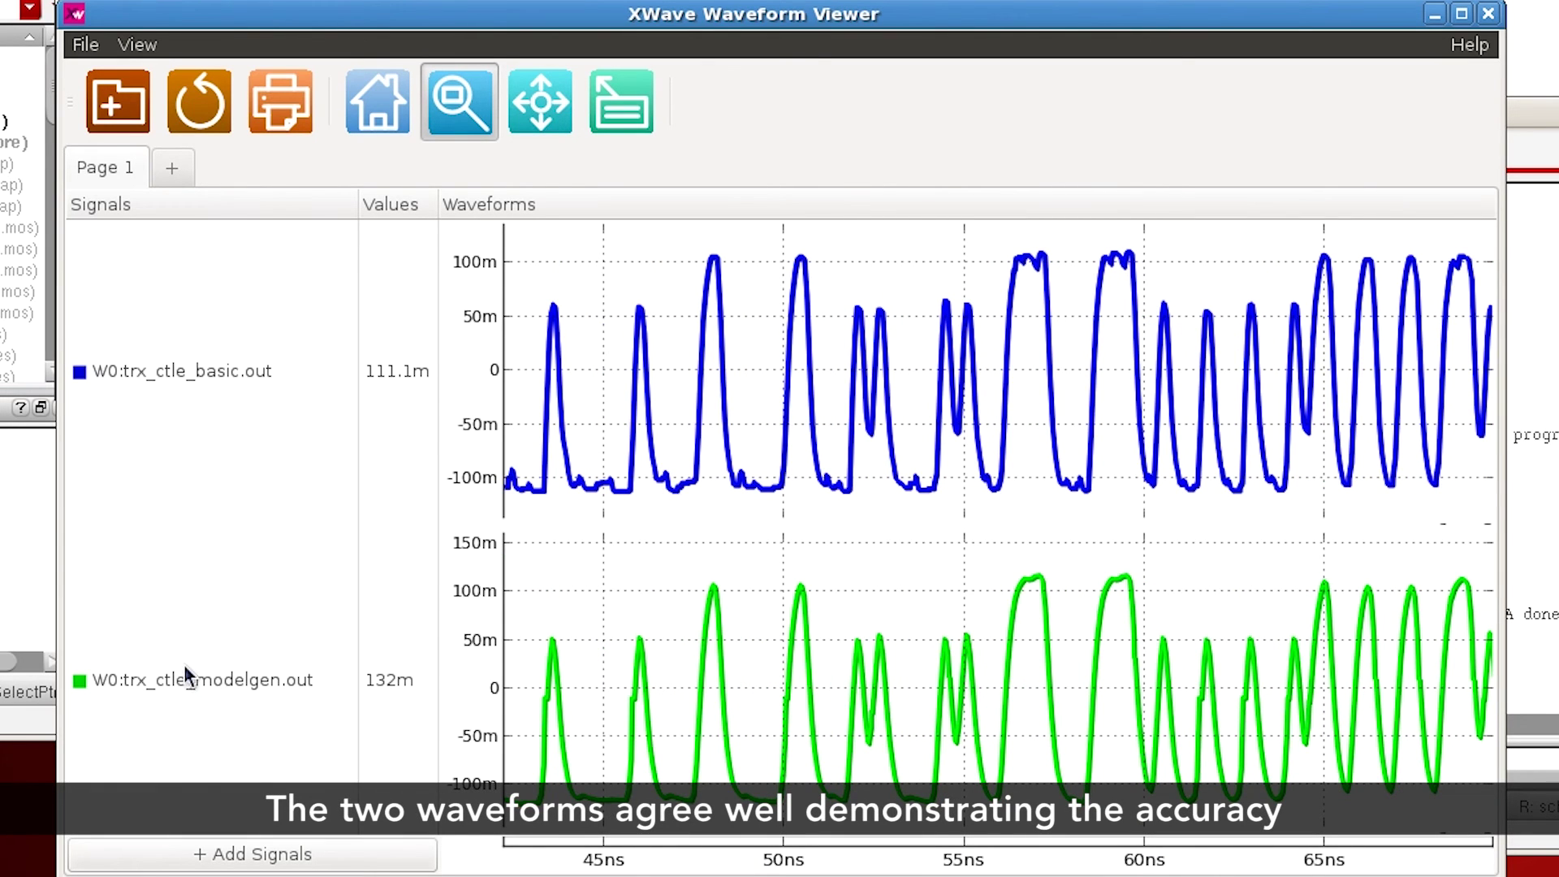
{"action": "left_click_drag", "start_coordinate": [200, 434], "coordinate": [201, 439]}
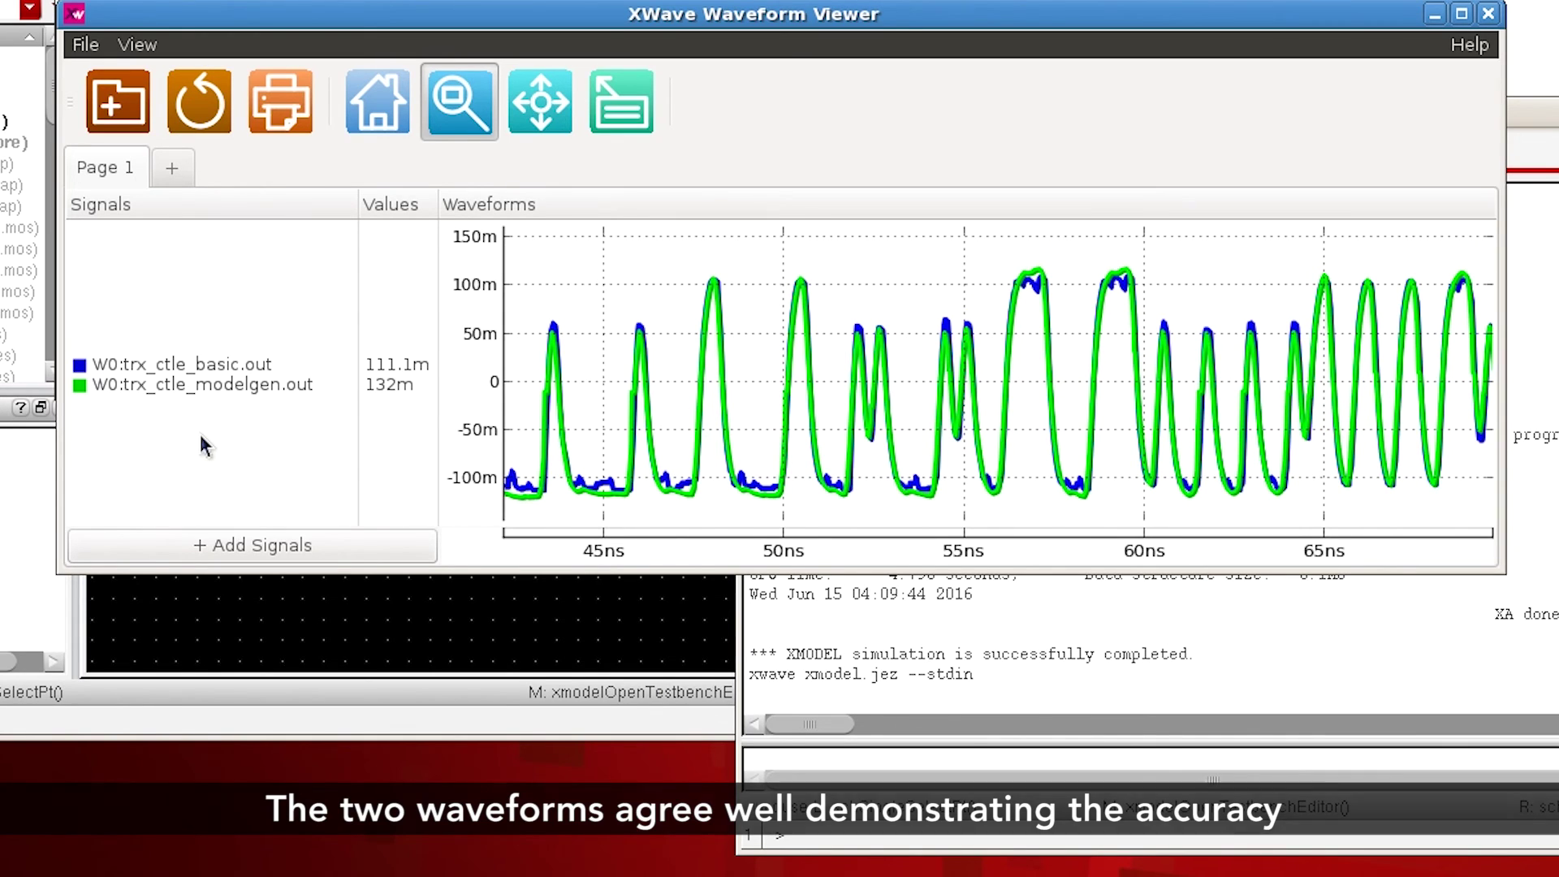
{"action": "right_click", "coordinate": [201, 437]}
{"action": "left_click", "coordinate": [231, 451]}
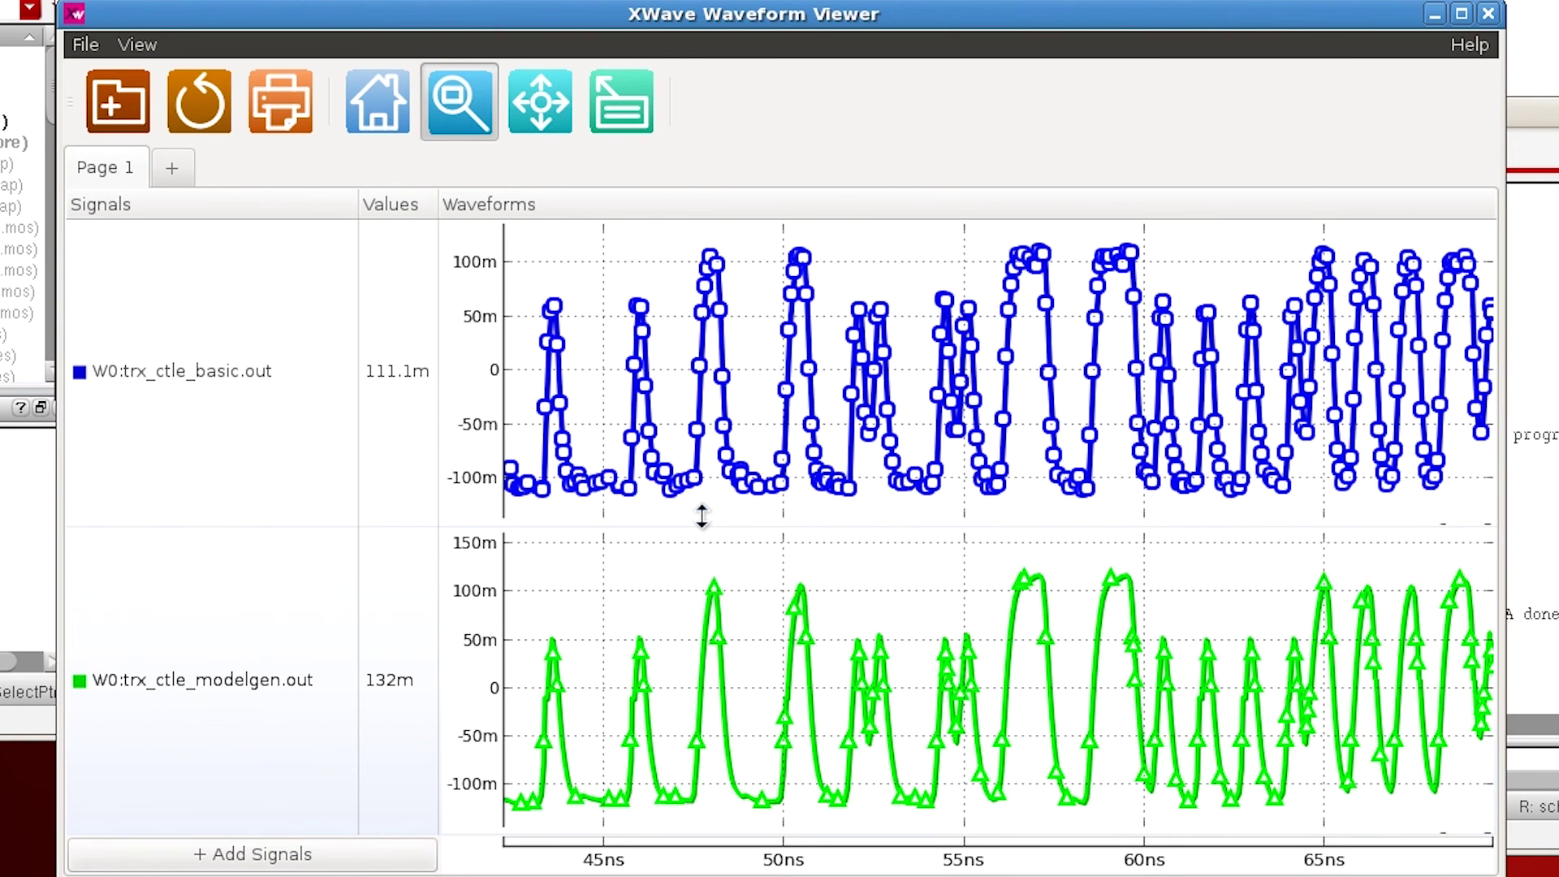
{"action": "left_click_drag", "start_coordinate": [929, 855], "coordinate": [1060, 857]}
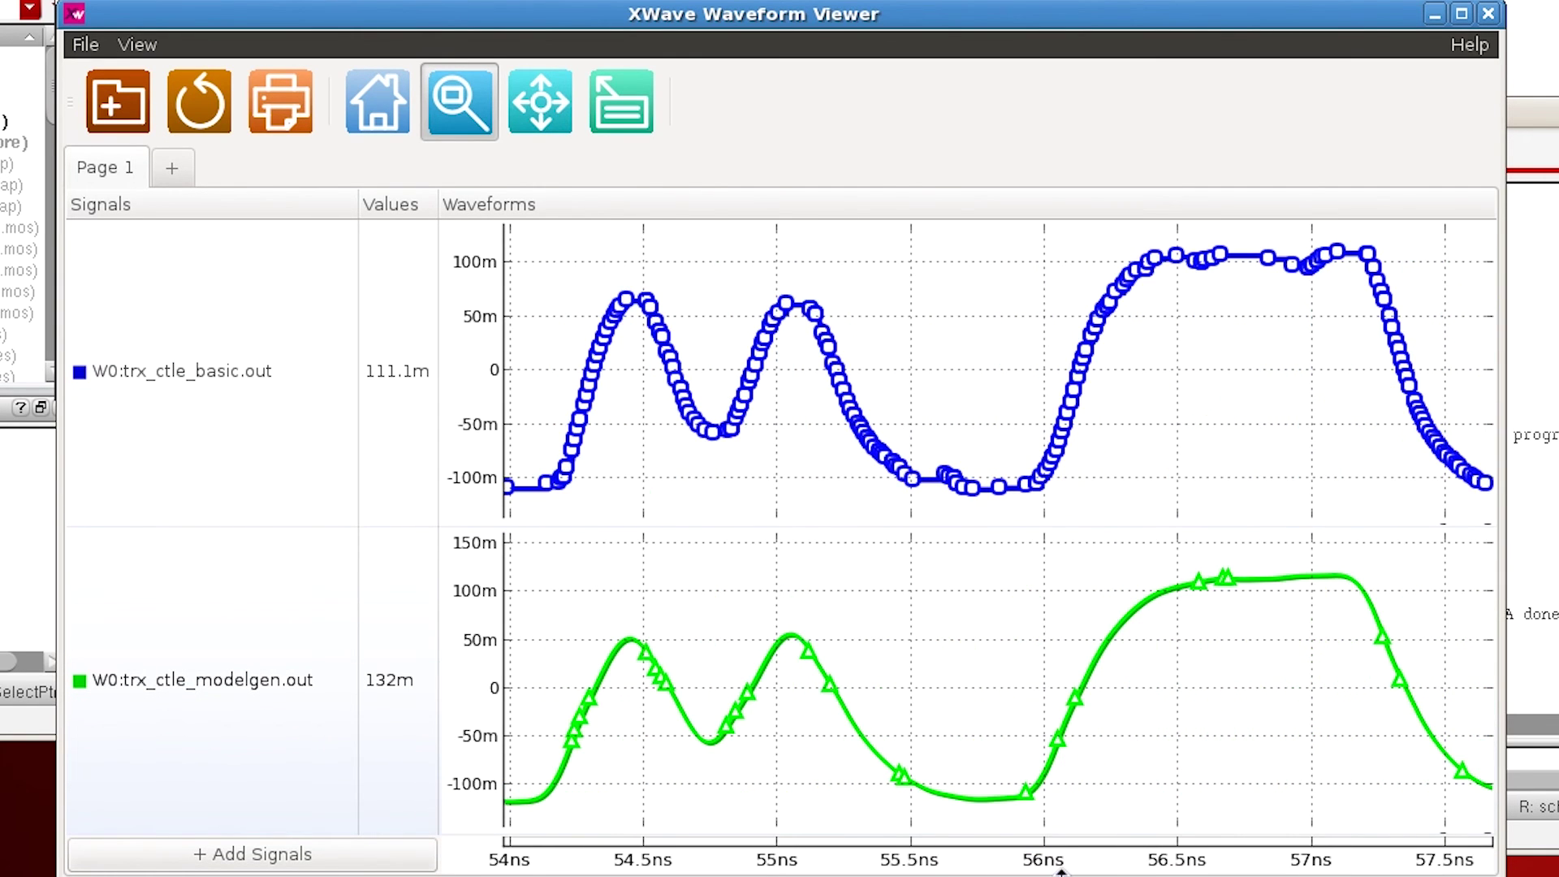